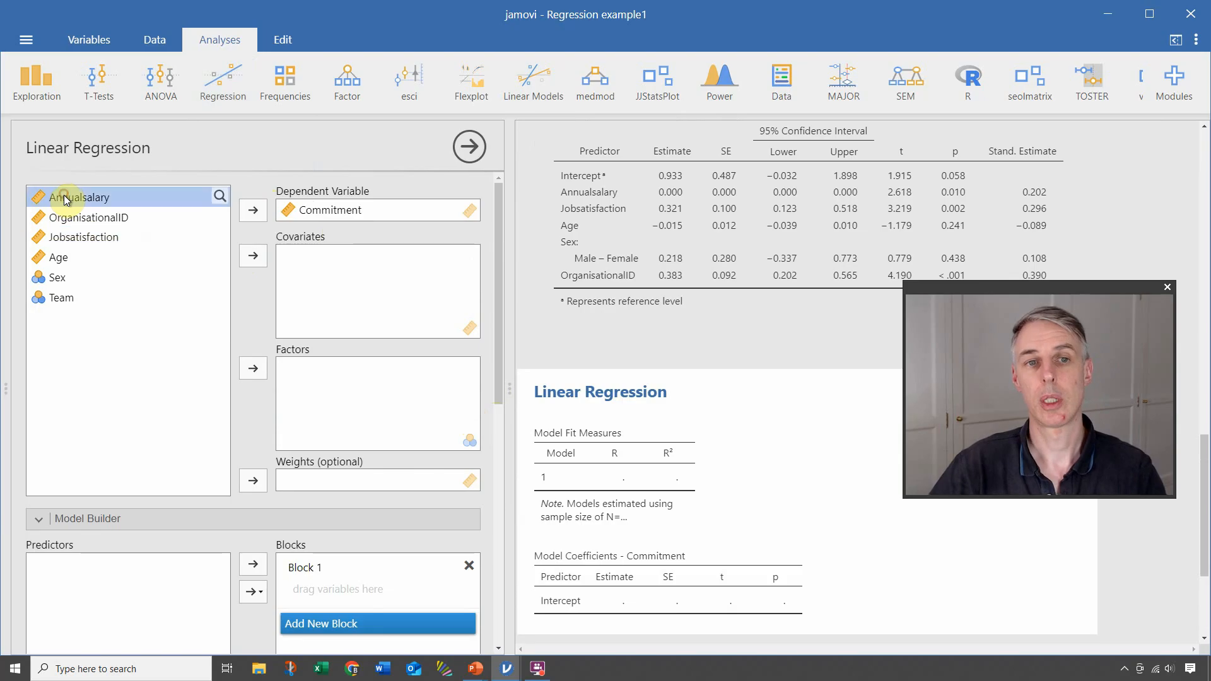
- Assign Annualsalary, OrganisationalID, Jobsatisfaction and Age as covariates, and Sex and Team as factors
{"action": "left_click", "coordinate": [60, 259], "text": "shift"}
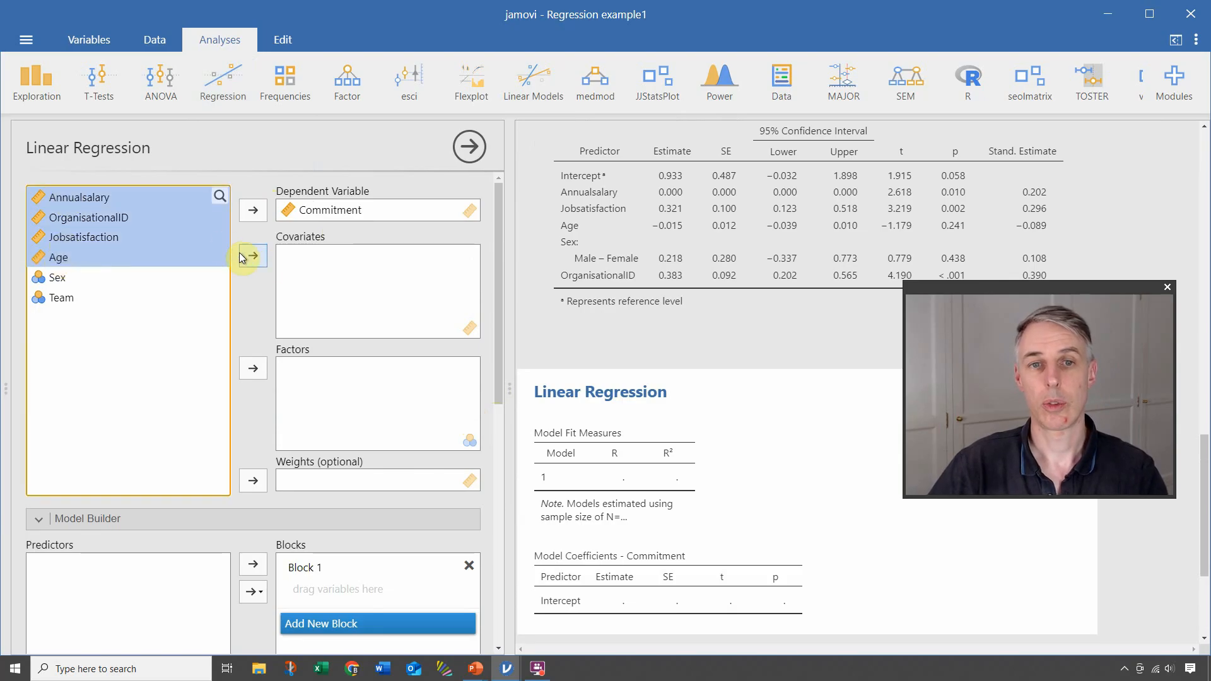
{"action": "left_click", "coordinate": [255, 256]}
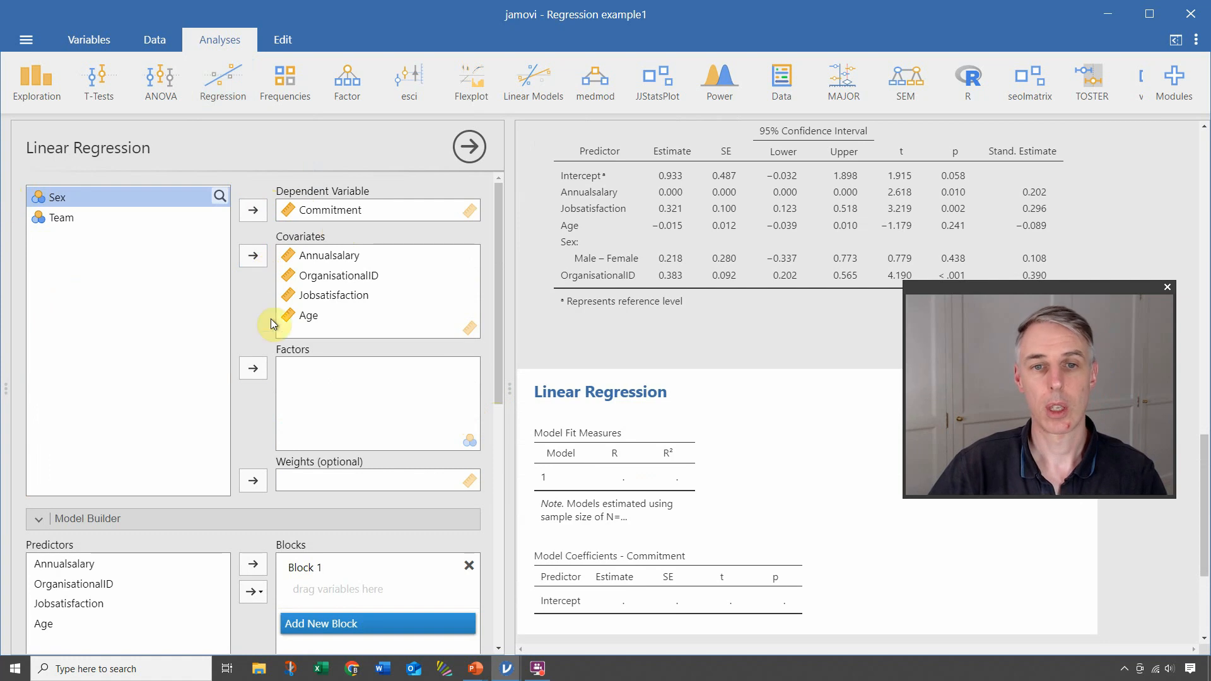
{"action": "left_click", "coordinate": [258, 368]}
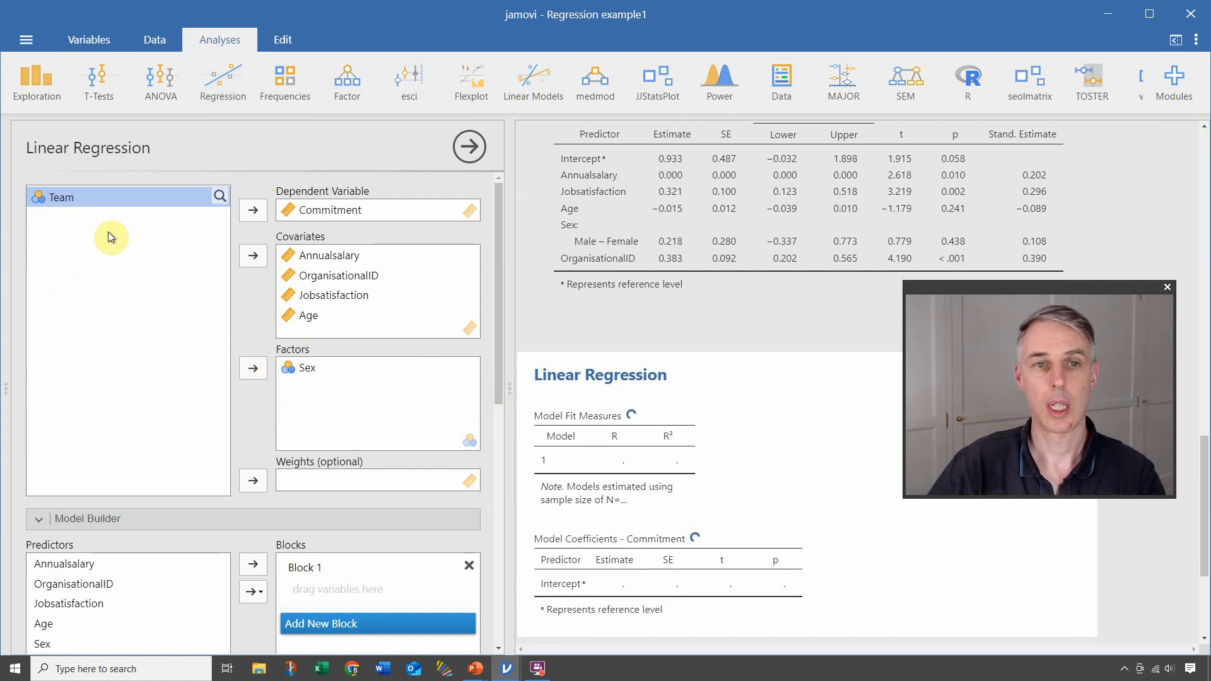
{"action": "left_click", "coordinate": [61, 199]}
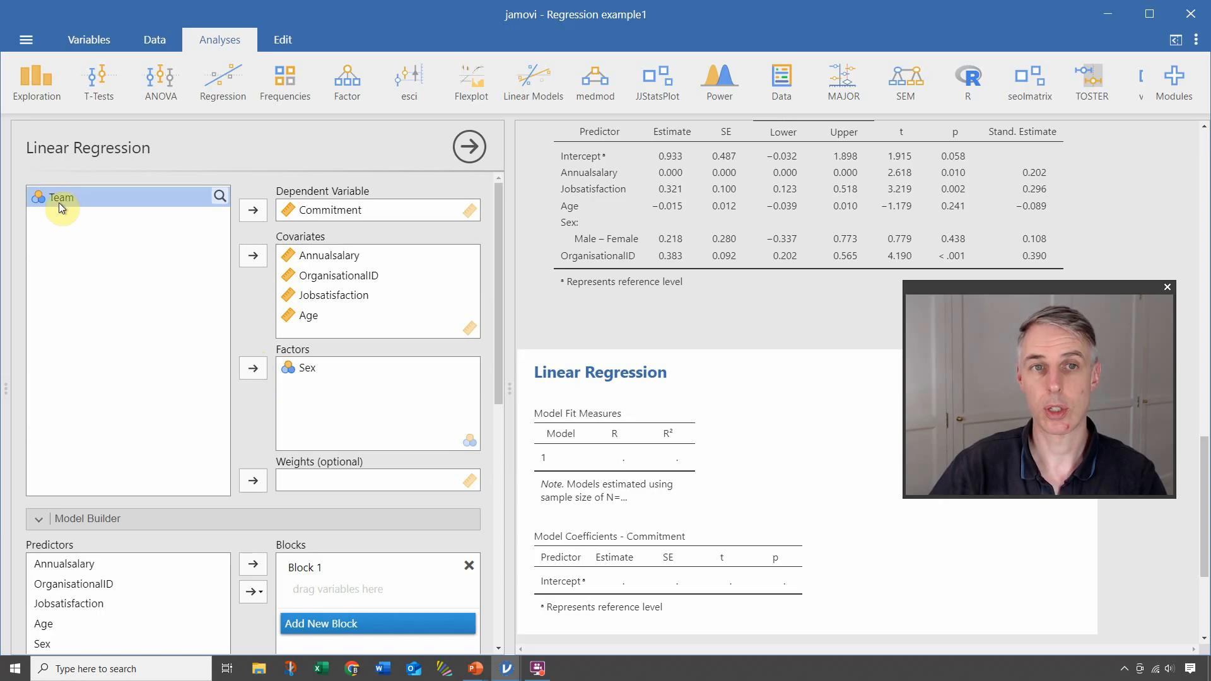
{"action": "left_click", "coordinate": [258, 372]}
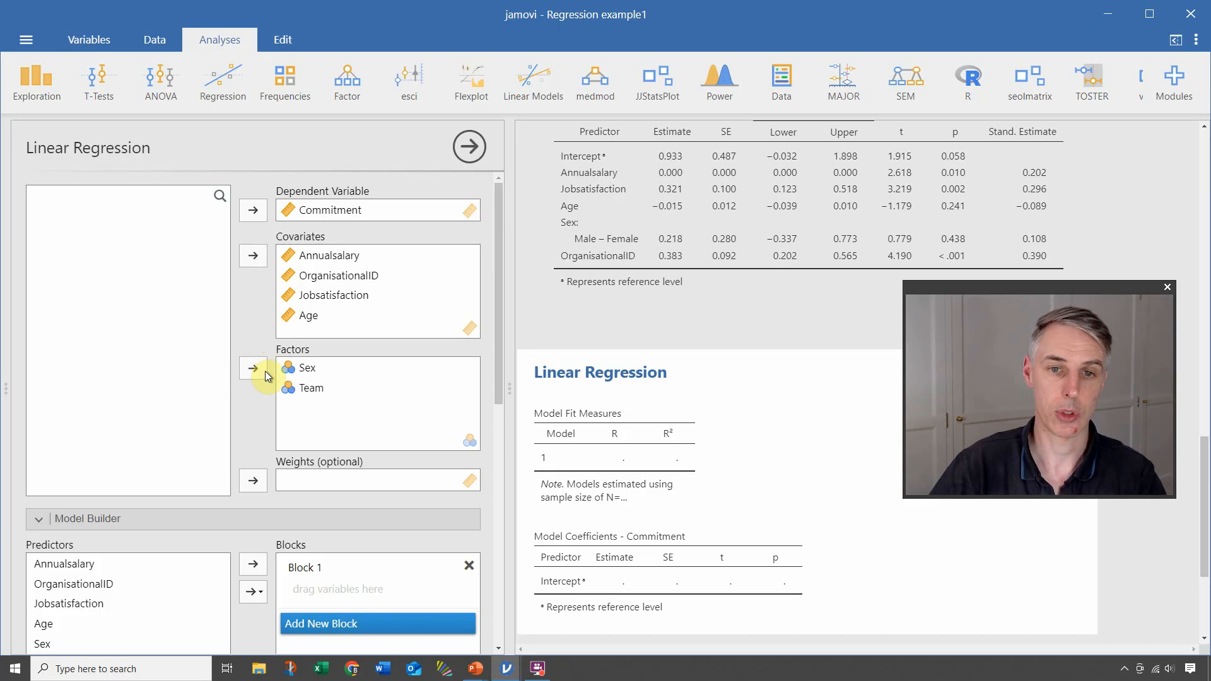
- Include adjusted R², the overall F test, 95% confidence intervals for the estimates, and standardized estimates in the regression output
{"action": "scroll", "coordinate": [378, 406], "scroll_direction": "down", "scroll_amount": 3}
{"action": "scroll", "coordinate": [365, 337], "scroll_direction": "down", "scroll_amount": 2}
{"action": "scroll", "coordinate": [365, 325], "scroll_direction": "down", "scroll_amount": 1}
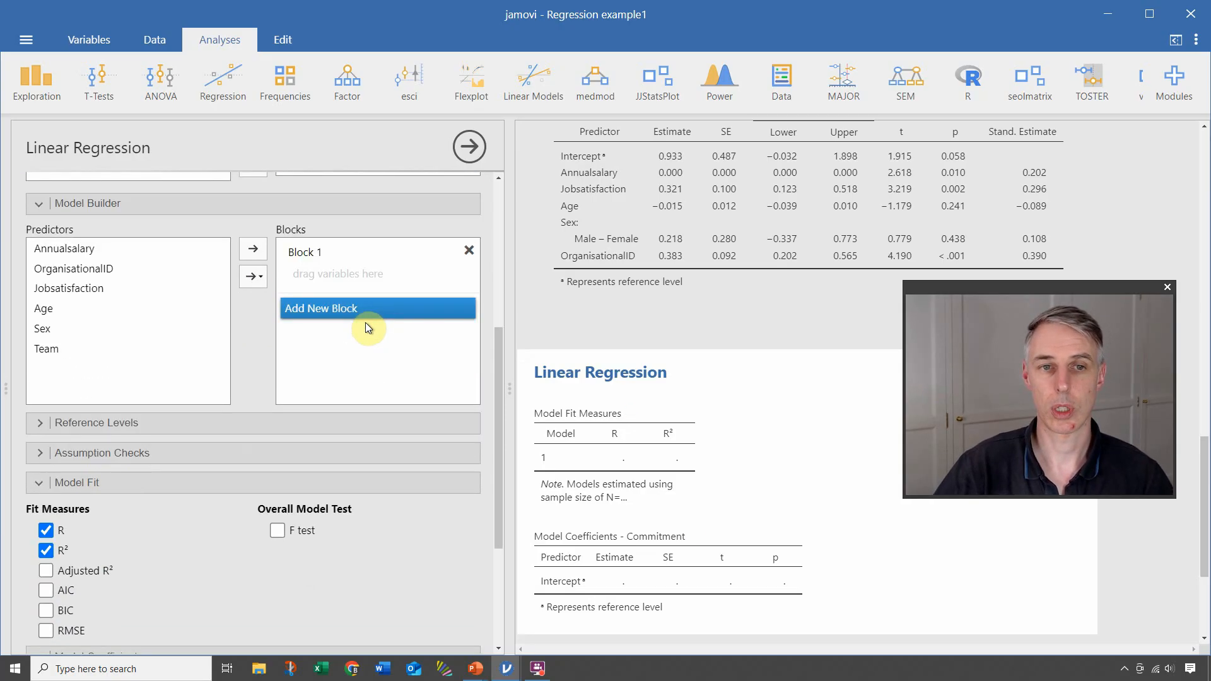
{"action": "left_click", "coordinate": [56, 249]}
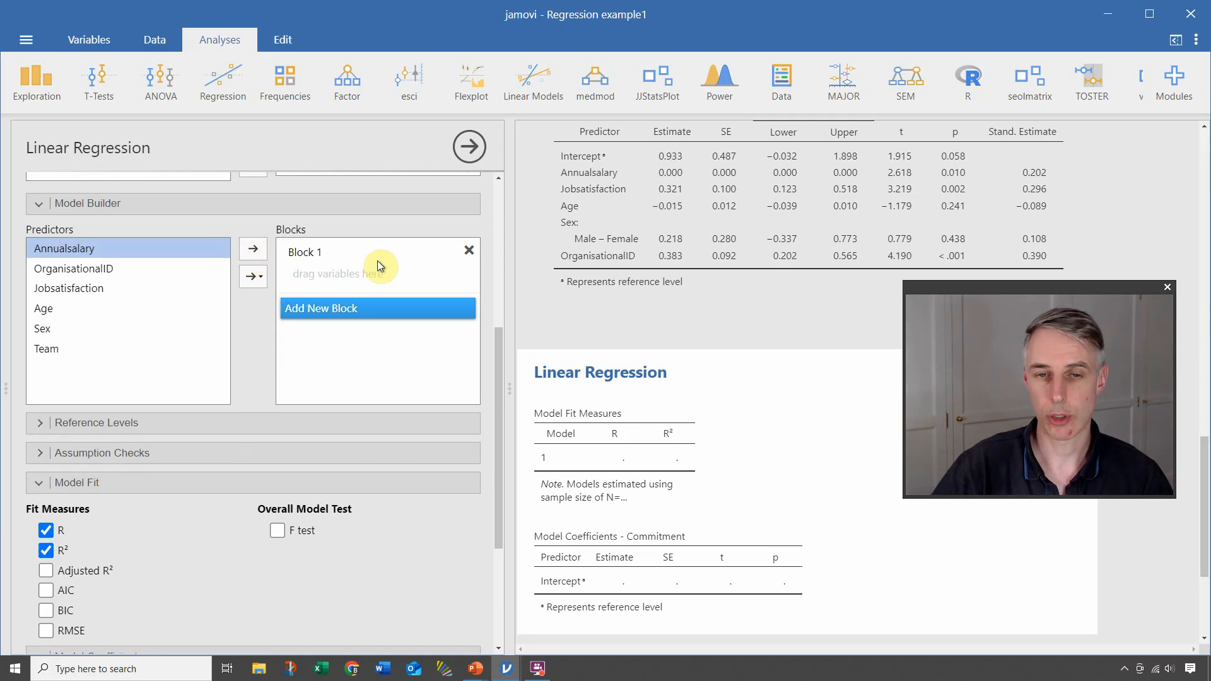
{"action": "scroll", "coordinate": [222, 516], "scroll_direction": "down", "scroll_amount": 3}
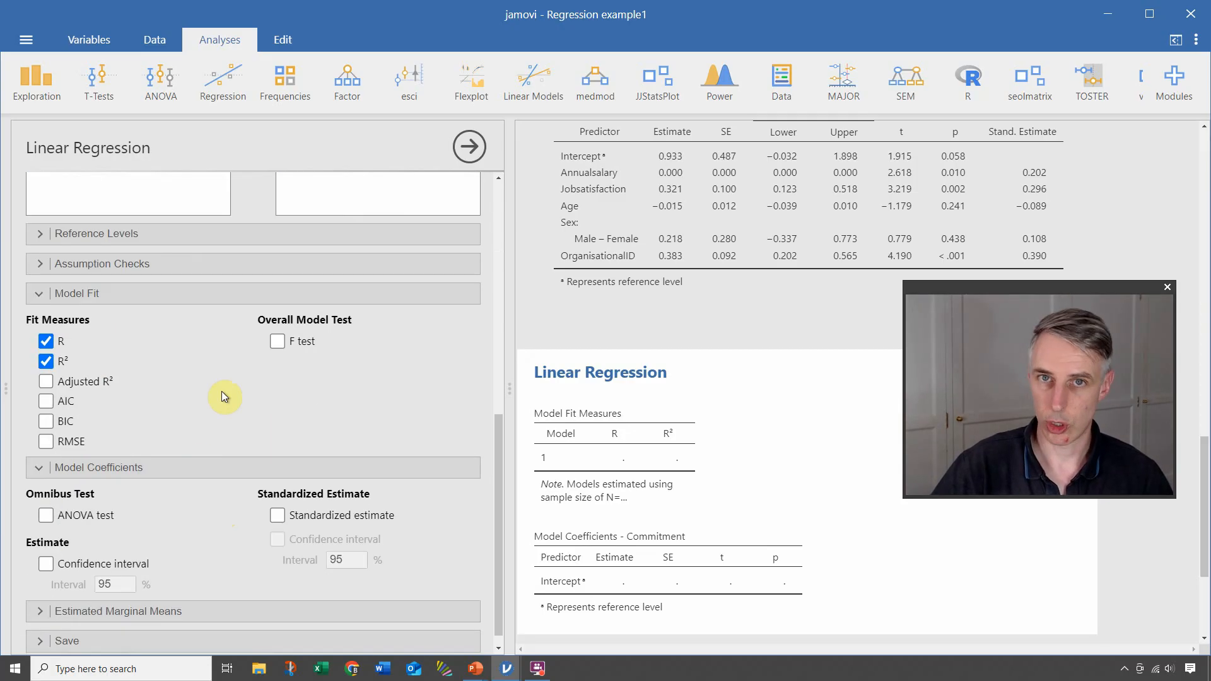
{"action": "left_click", "coordinate": [276, 342]}
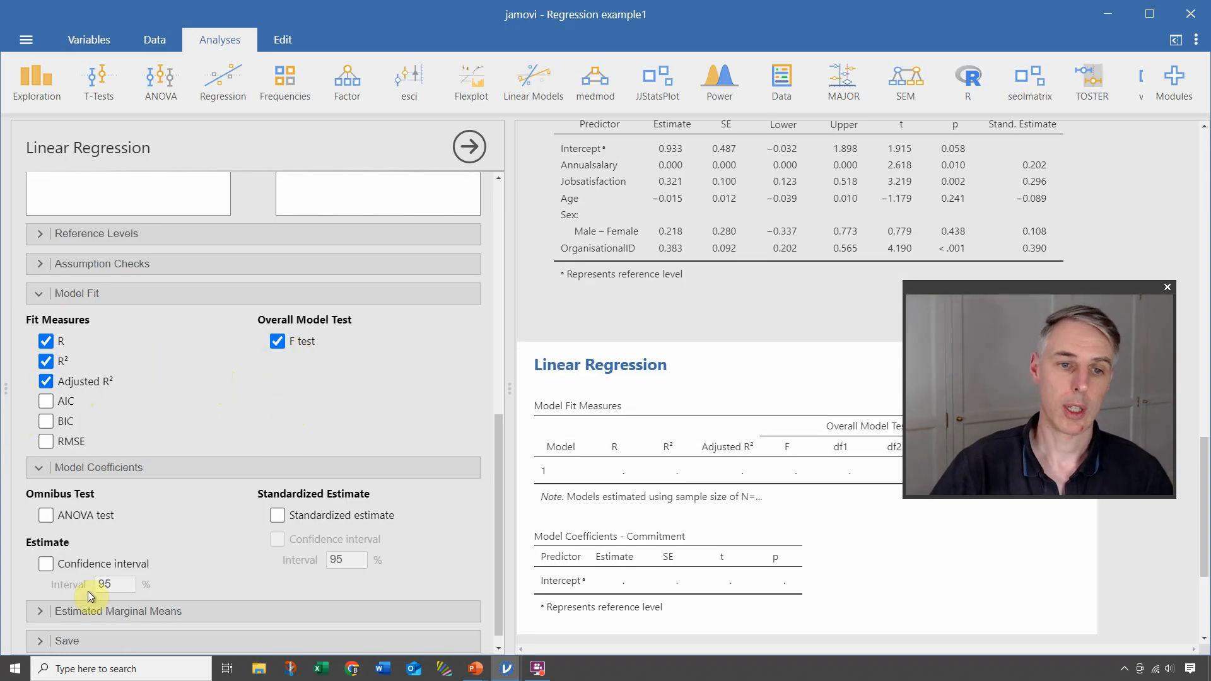
{"action": "left_click", "coordinate": [65, 570]}
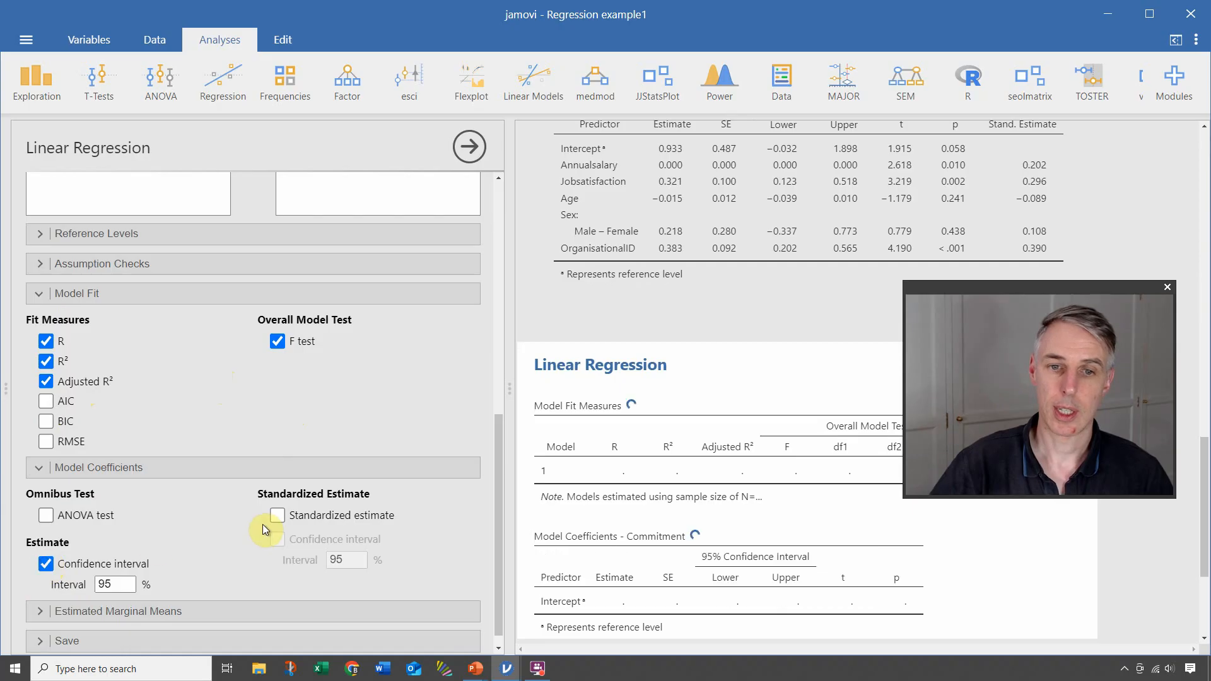
{"action": "left_click", "coordinate": [276, 515]}
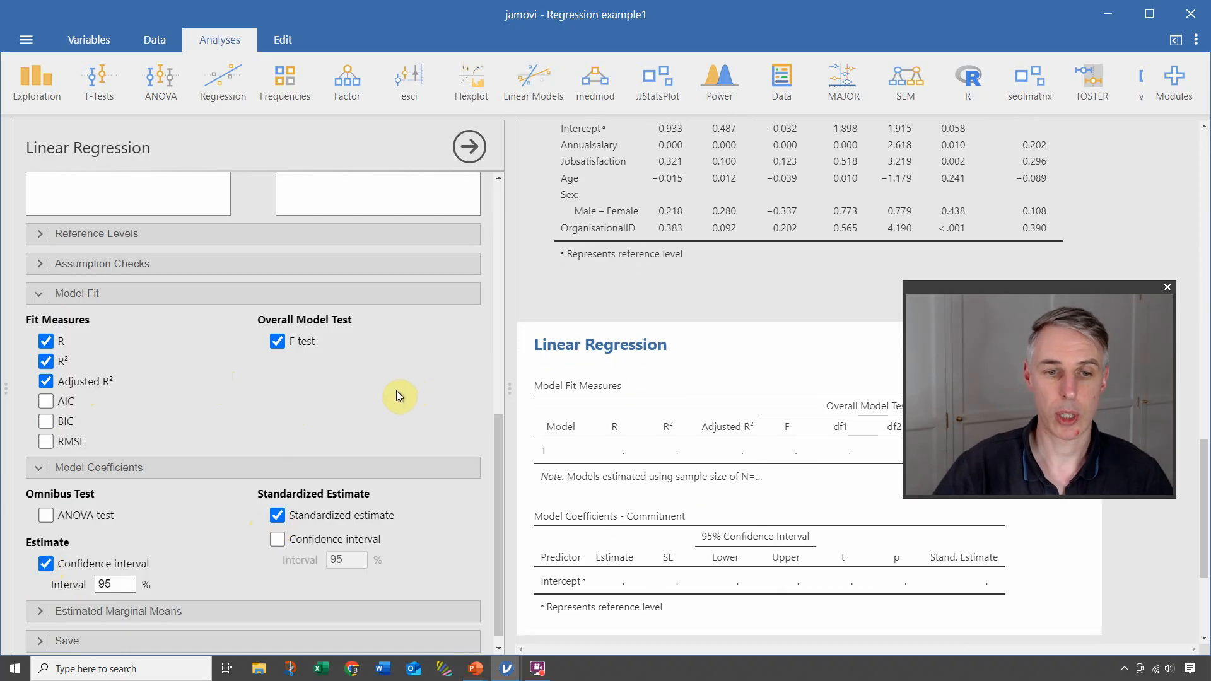
- Add Annualsalary, OrganisationalID, Jobsatisfaction, Age and Sex to Block 1 of the regression model
{"action": "scroll", "coordinate": [421, 431], "scroll_direction": "up", "scroll_amount": 5}
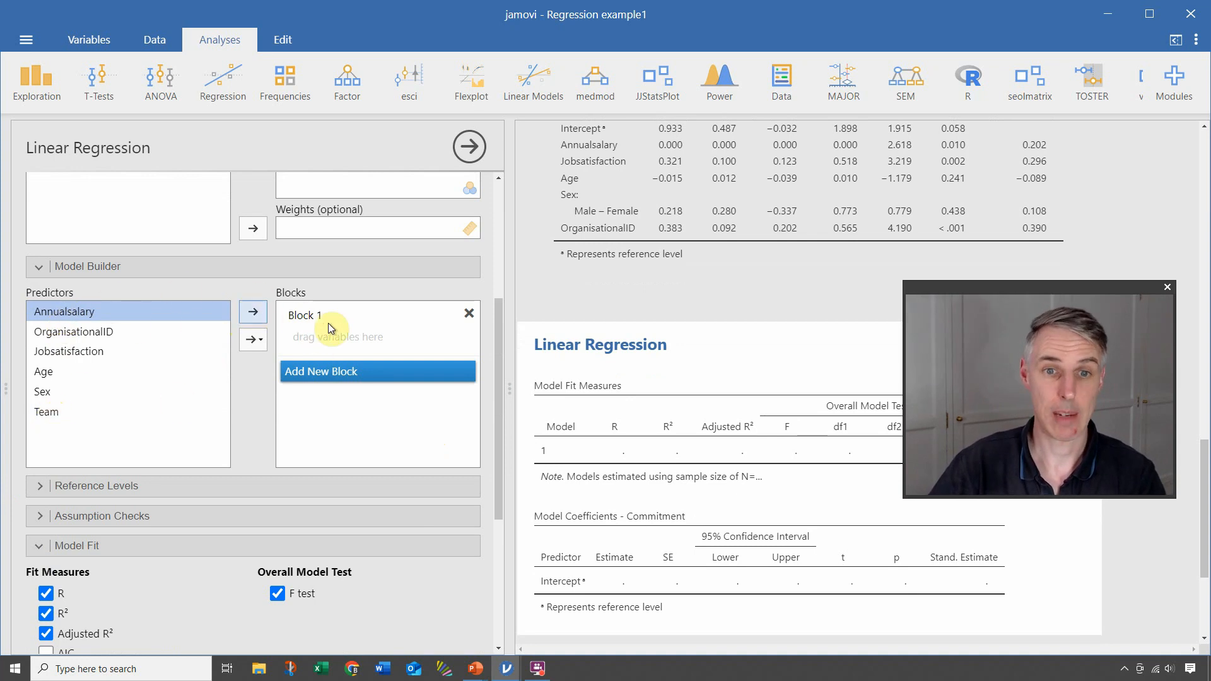
{"action": "left_click", "coordinate": [251, 315]}
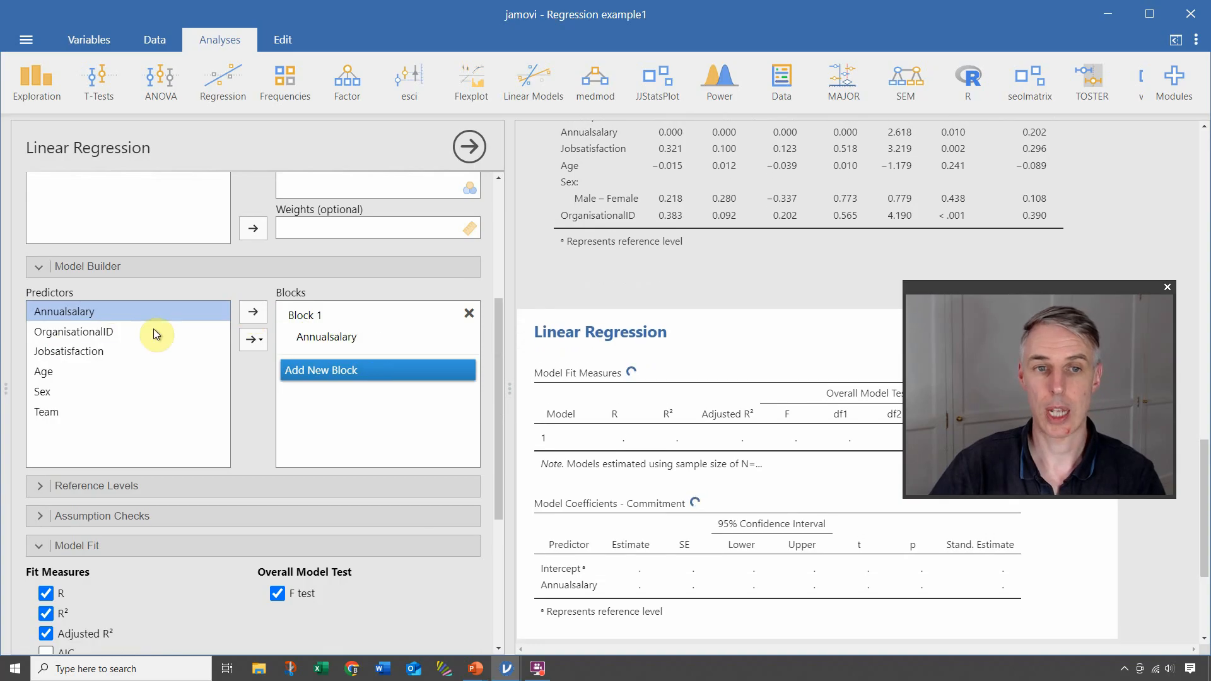
{"action": "left_click", "coordinate": [153, 331]}
{"action": "left_click", "coordinate": [255, 314]}
{"action": "left_click", "coordinate": [105, 351]}
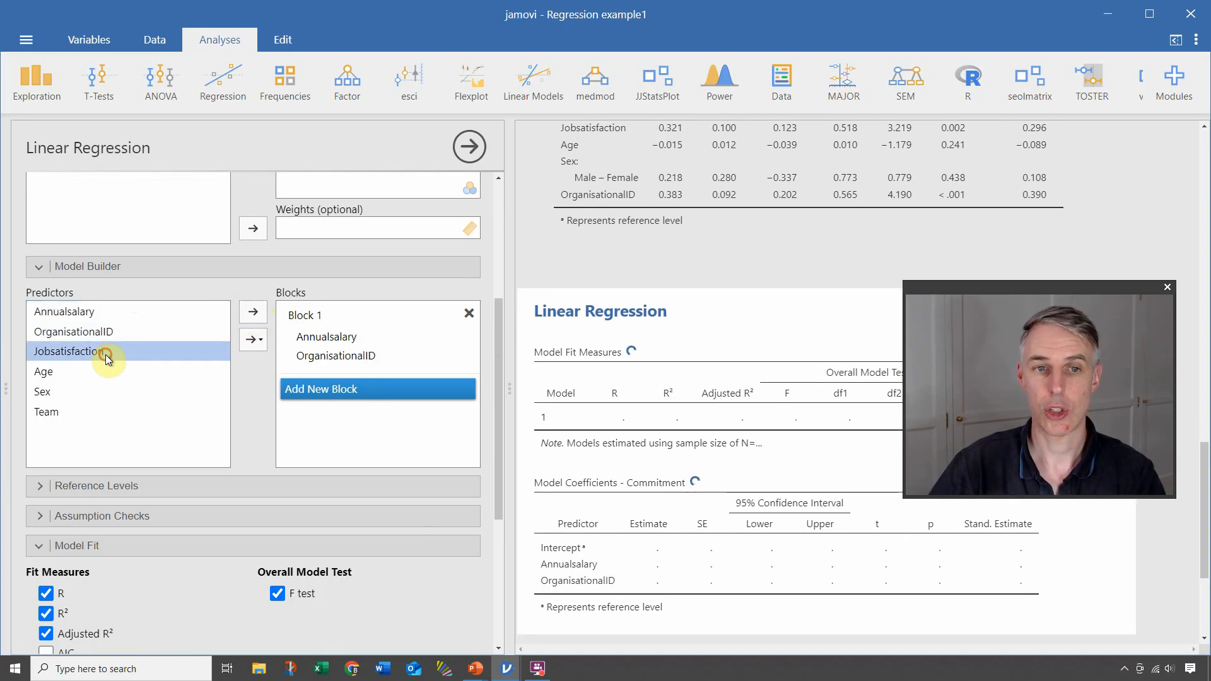
{"action": "left_click", "coordinate": [254, 312]}
{"action": "left_click", "coordinate": [45, 372]}
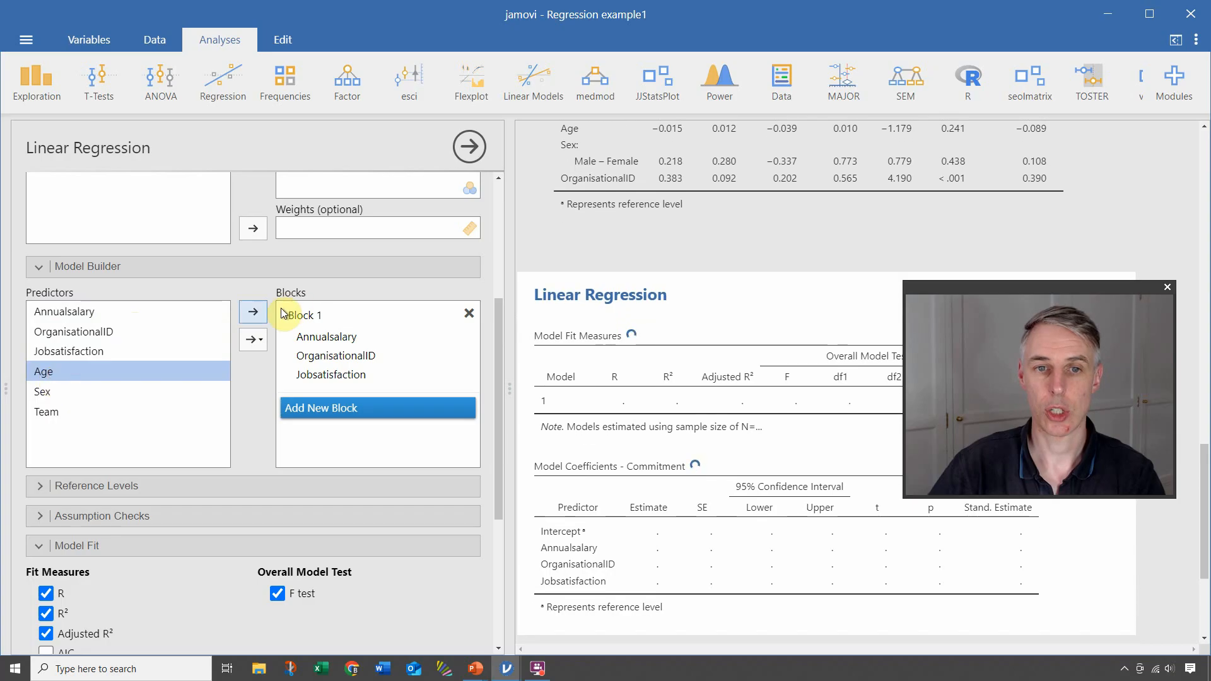
{"action": "left_click", "coordinate": [253, 312]}
{"action": "left_click", "coordinate": [52, 389]}
{"action": "left_click", "coordinate": [253, 312]}
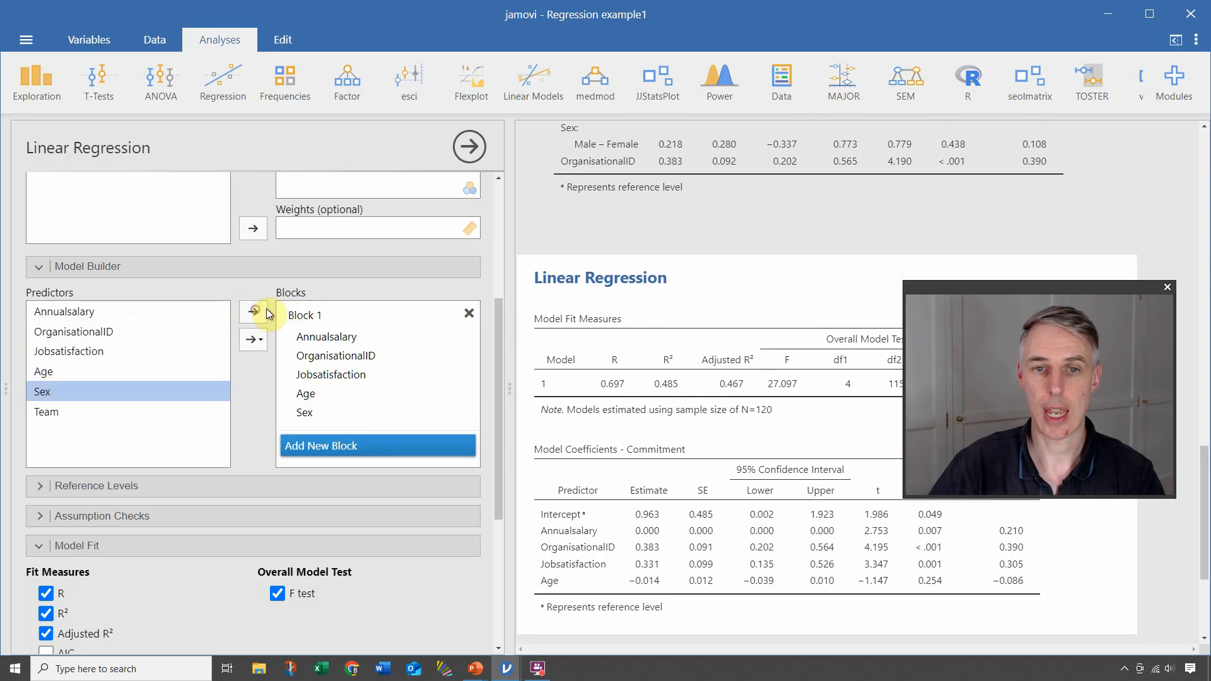
- Create a second block in the regression model containing Team as its predictor
{"action": "left_click", "coordinate": [358, 454]}
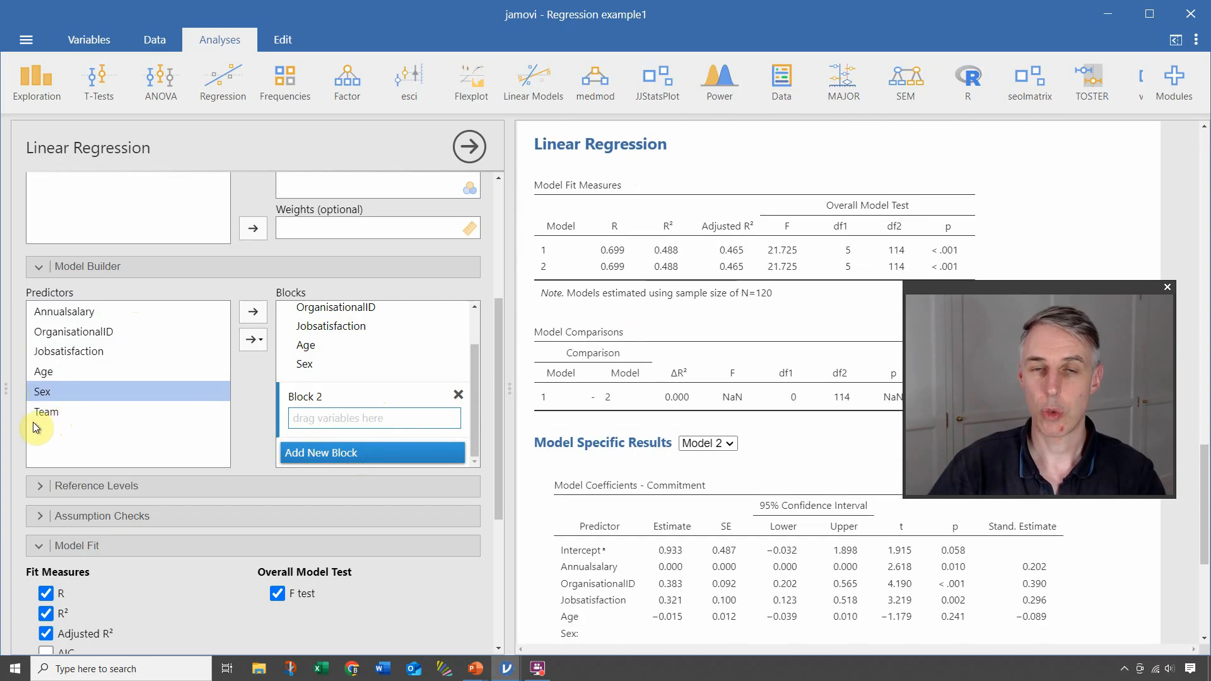
{"action": "left_click", "coordinate": [69, 413]}
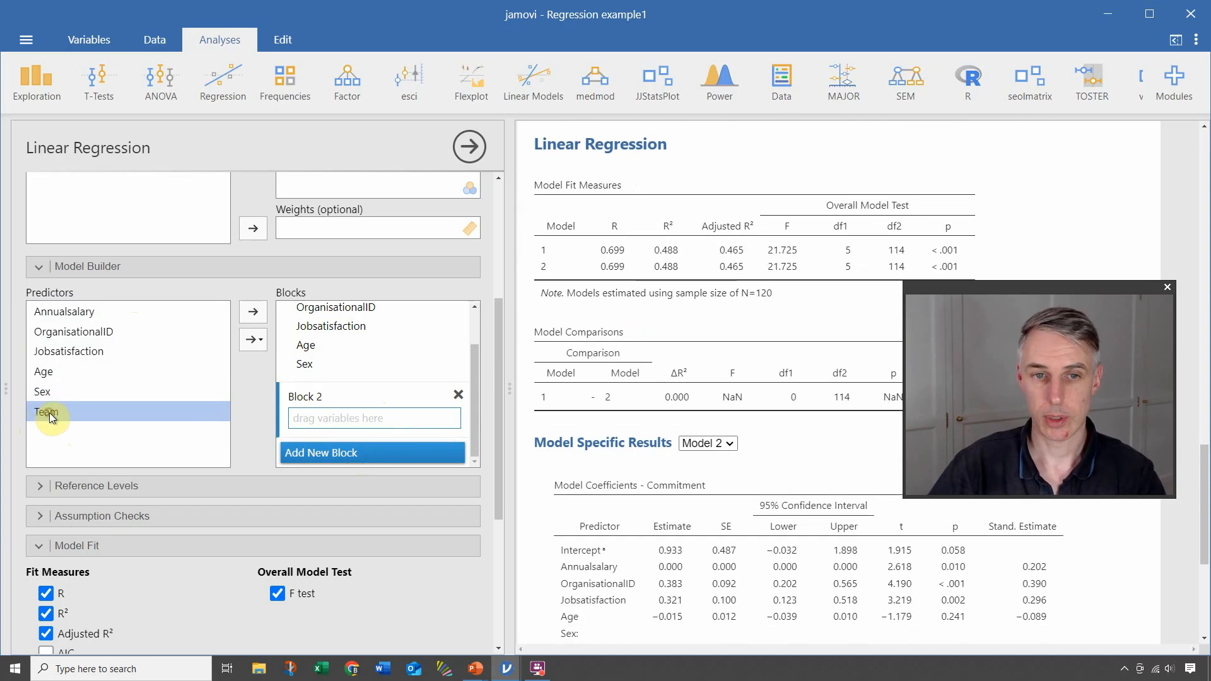
{"action": "left_click", "coordinate": [255, 313]}
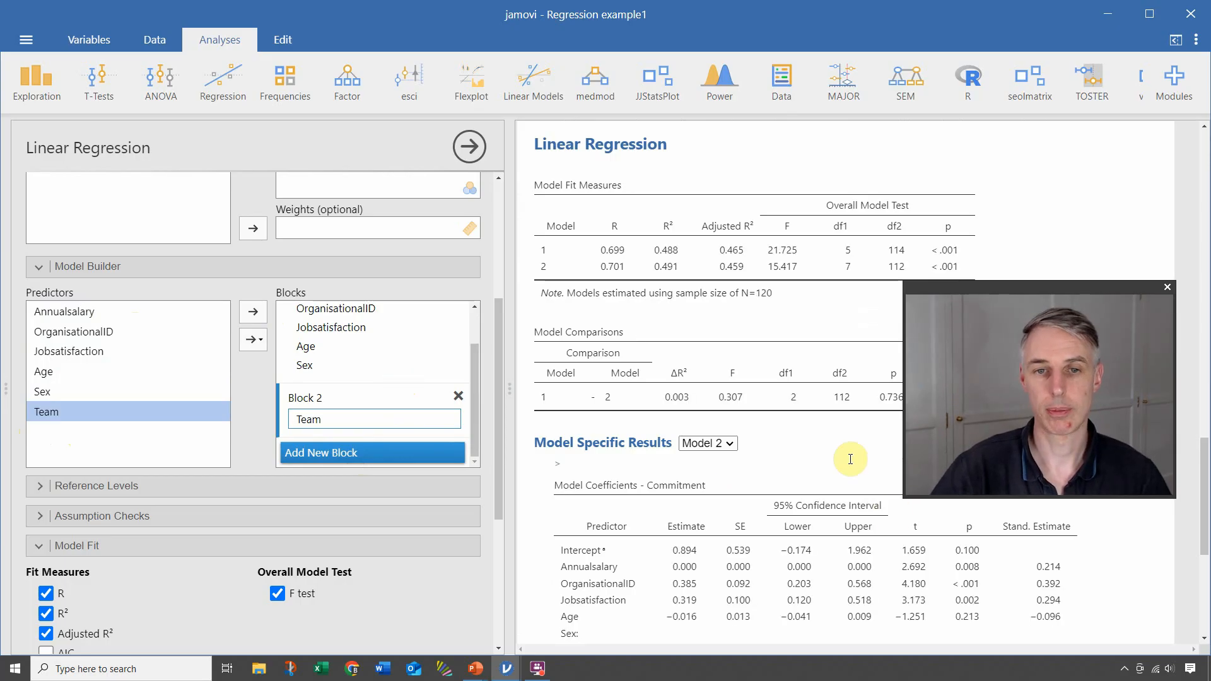
{"action": "scroll", "coordinate": [819, 392], "scroll_direction": "down", "scroll_amount": 3}
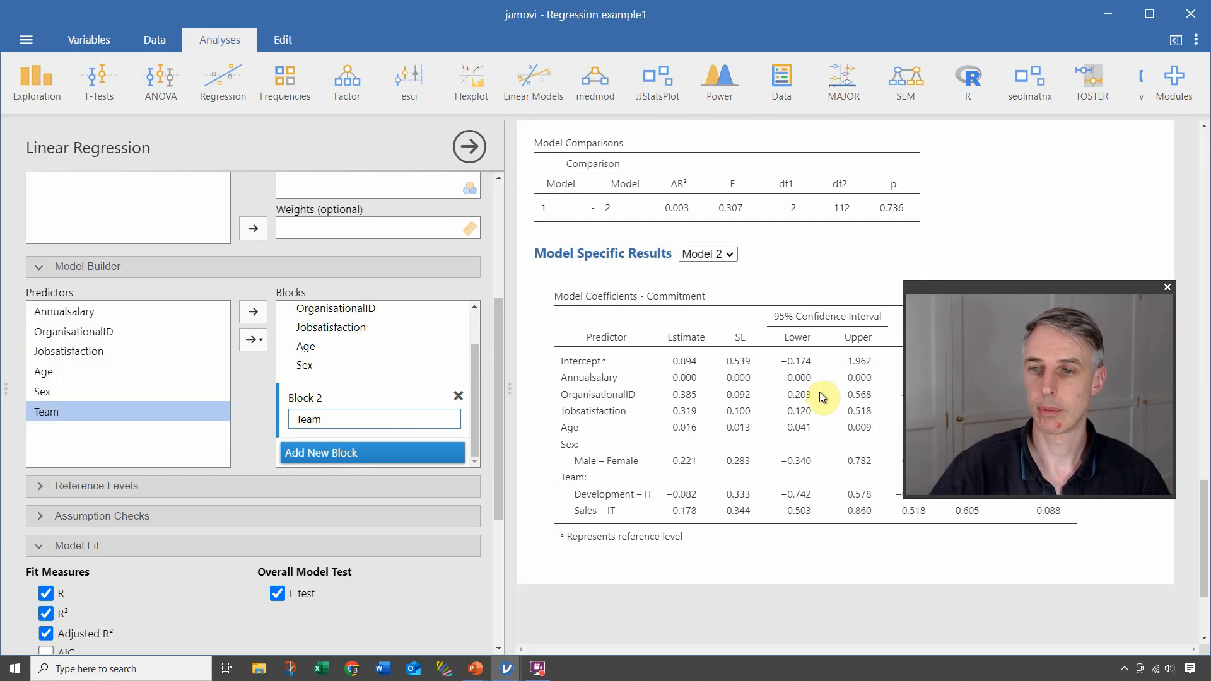
{"action": "scroll", "coordinate": [820, 391], "scroll_direction": "up", "scroll_amount": 1}
{"action": "left_click_drag", "start_coordinate": [1068, 287], "coordinate": [1064, 233]}
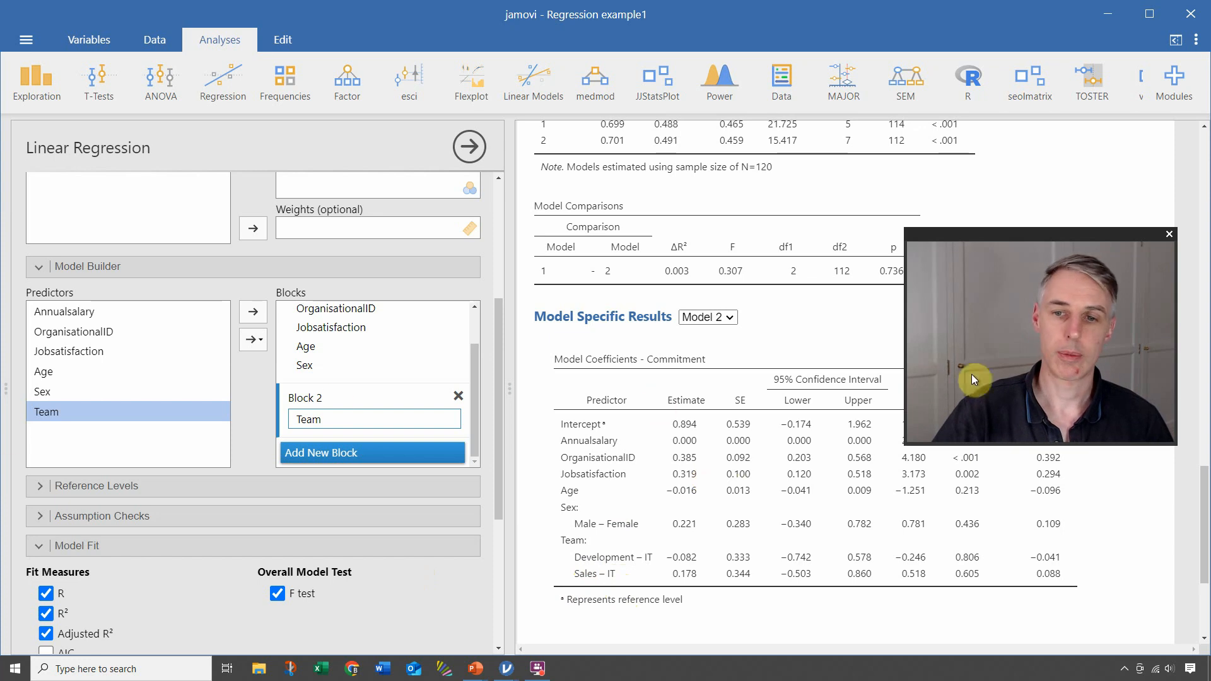
{"action": "scroll", "coordinate": [765, 400], "scroll_direction": "down", "scroll_amount": 1}
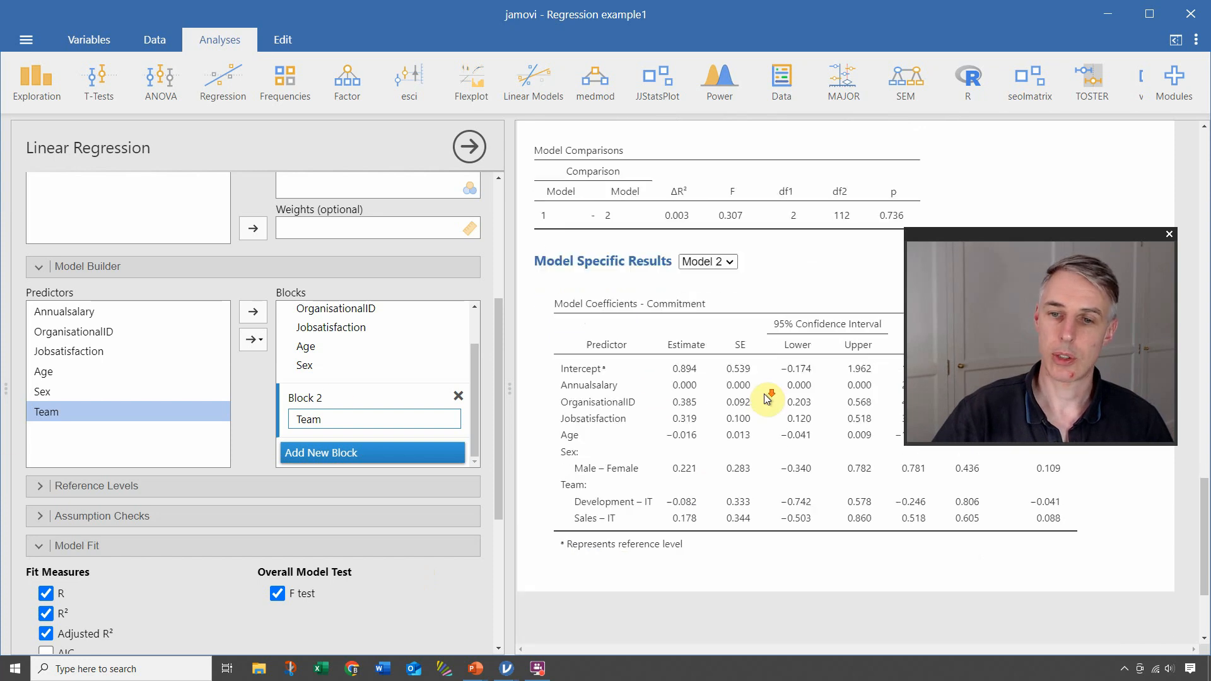
- Set the reference level of the Team variable to Sales
{"action": "left_click", "coordinate": [38, 486]}
{"action": "scroll", "coordinate": [187, 460], "scroll_direction": "down", "scroll_amount": 3}
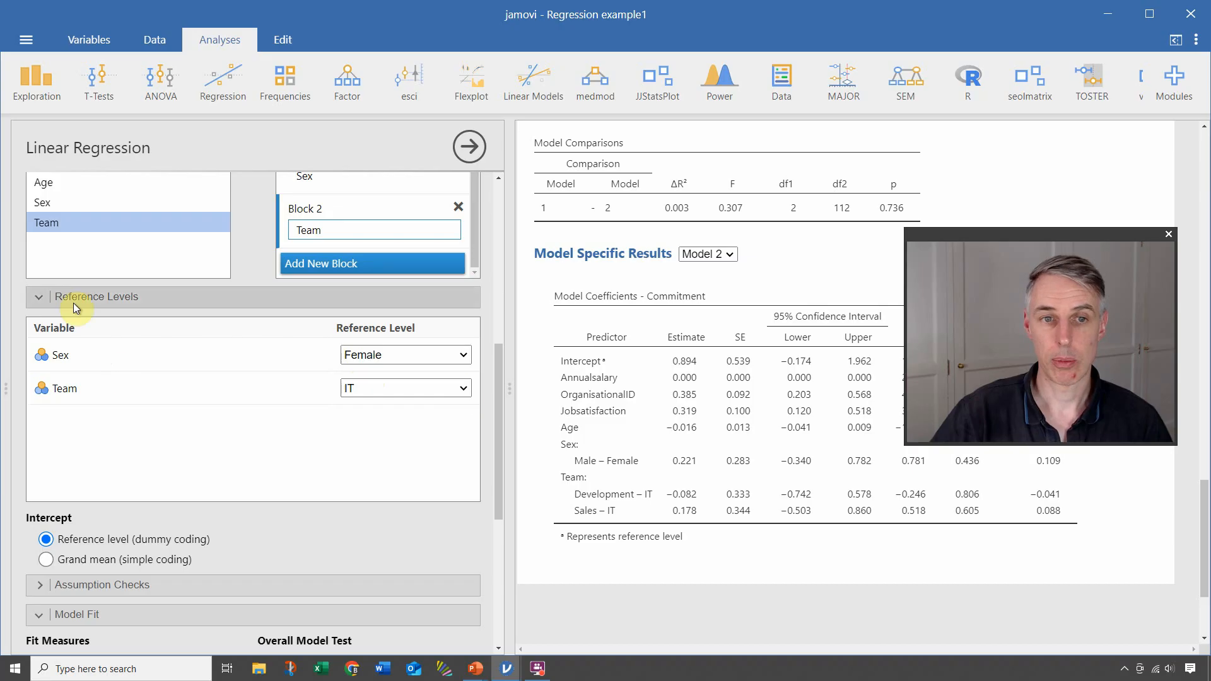
{"action": "left_click", "coordinate": [462, 389]}
{"action": "left_click", "coordinate": [399, 434]}
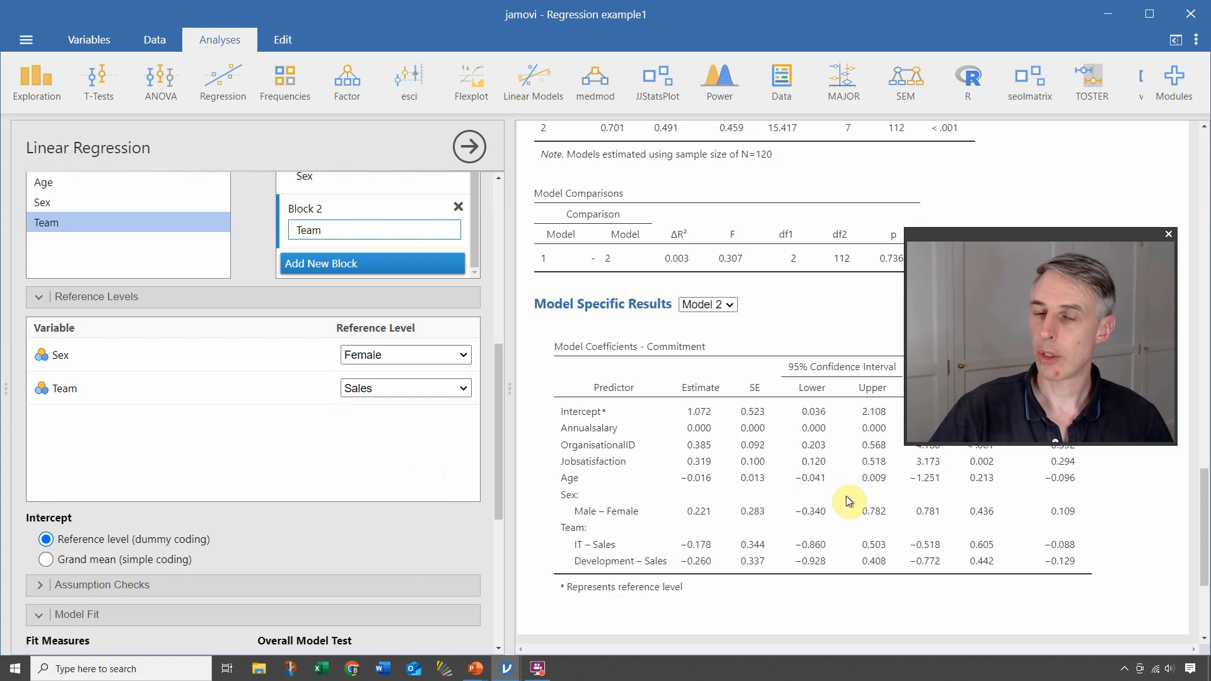
- Examine the model fit, comparison and coefficient tables against the predictor blocks, and switch to the open PowerPoint slide show
{"action": "scroll", "coordinate": [847, 503], "scroll_direction": "down", "scroll_amount": 1}
{"action": "scroll", "coordinate": [845, 511], "scroll_direction": "up", "scroll_amount": 3}
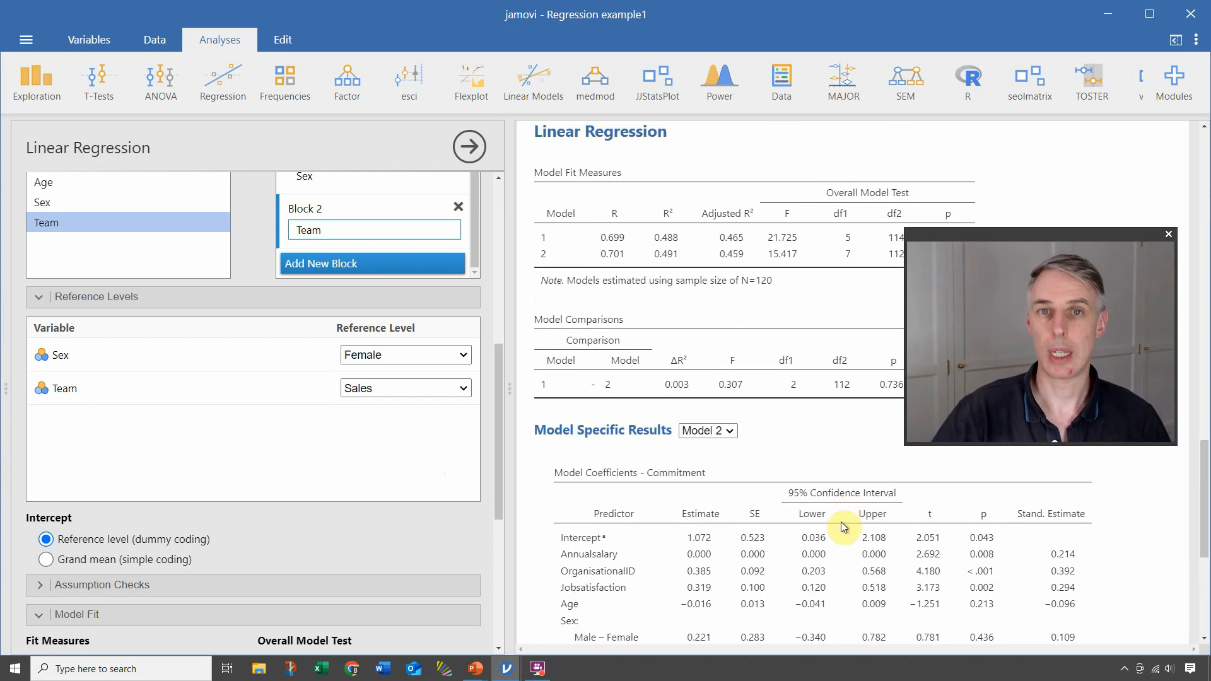
{"action": "scroll", "coordinate": [844, 514], "scroll_direction": "down", "scroll_amount": 2}
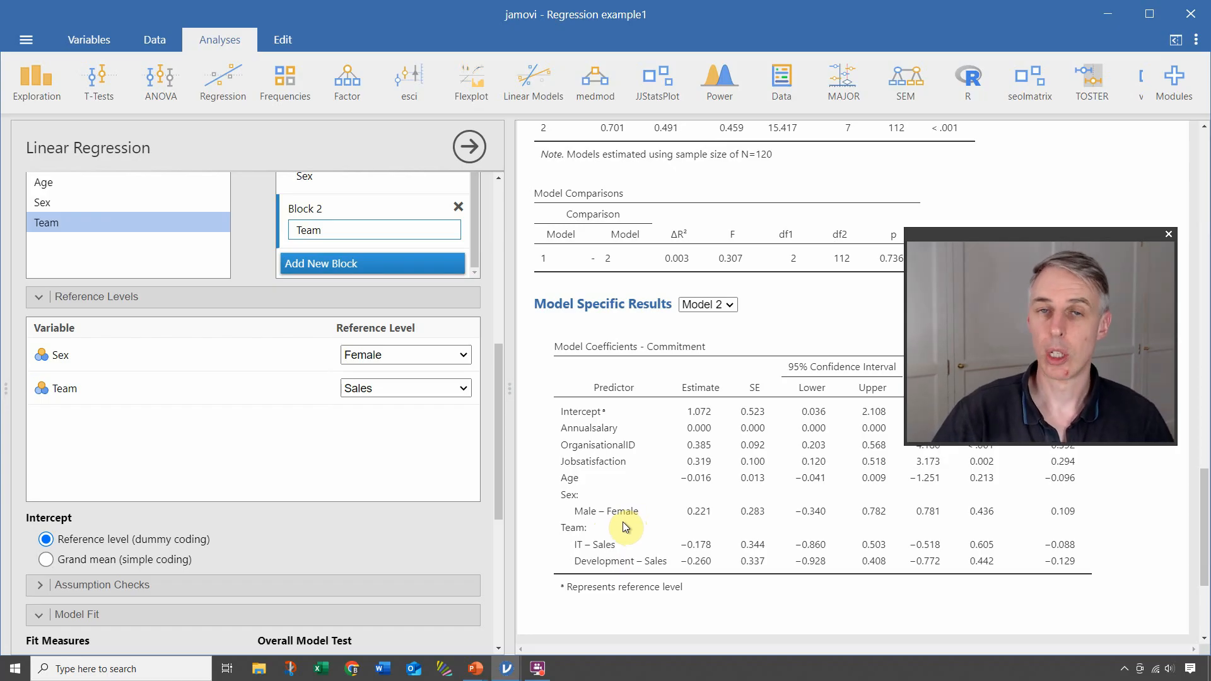
{"action": "left_click_drag", "start_coordinate": [1028, 237], "coordinate": [1034, 287]}
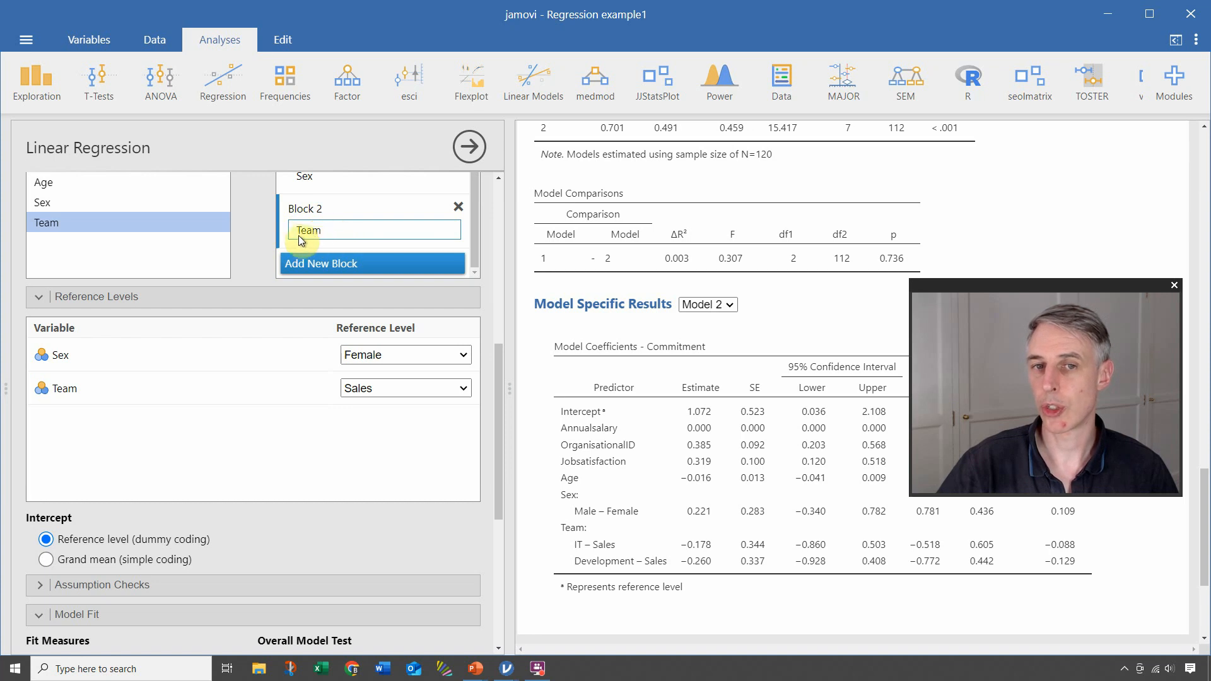
{"action": "scroll", "coordinate": [333, 239], "scroll_direction": "up", "scroll_amount": 1}
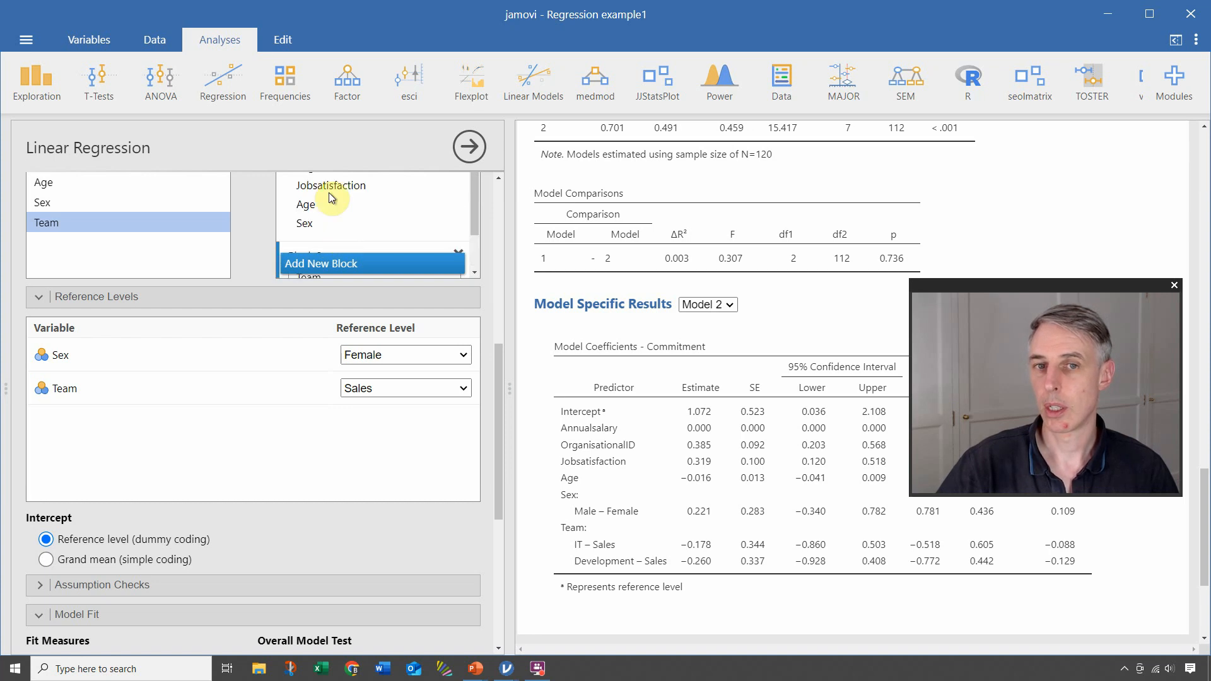
{"action": "mouse_move", "coordinate": [323, 221]}
{"action": "left_mouse_down"}
{"action": "mouse_move", "coordinate": [561, 255]}
{"action": "mouse_move", "coordinate": [310, 244]}
{"action": "left_mouse_up"}
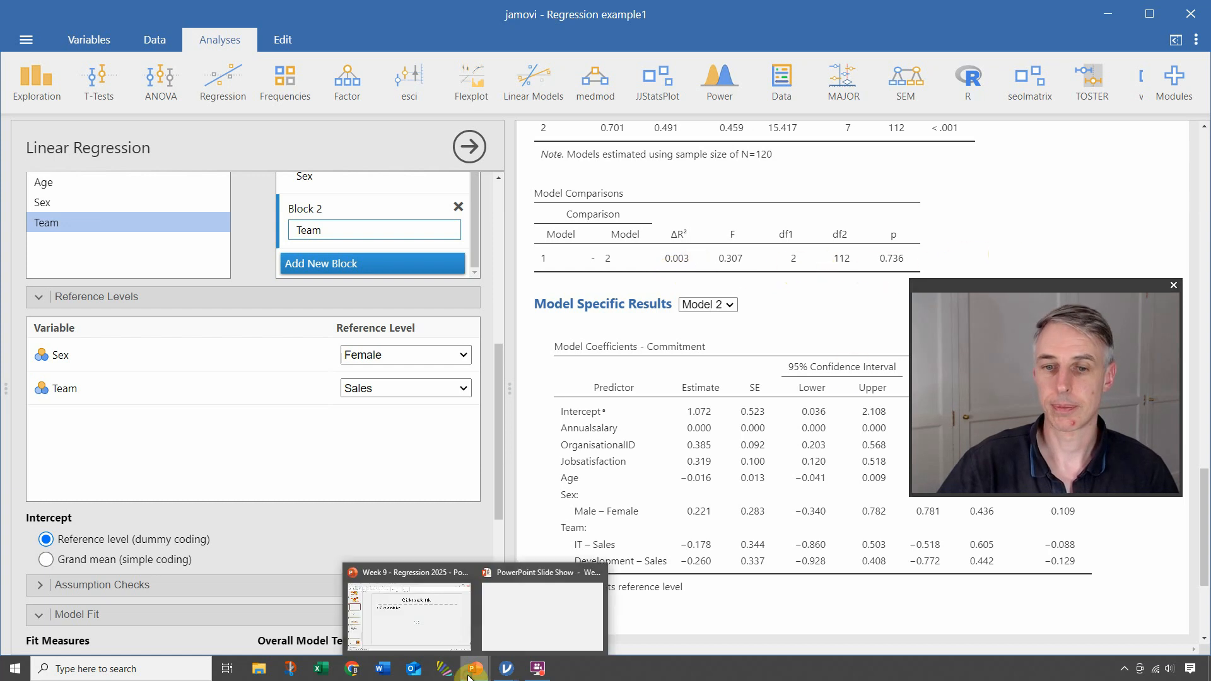
{"action": "left_click", "coordinate": [510, 615]}
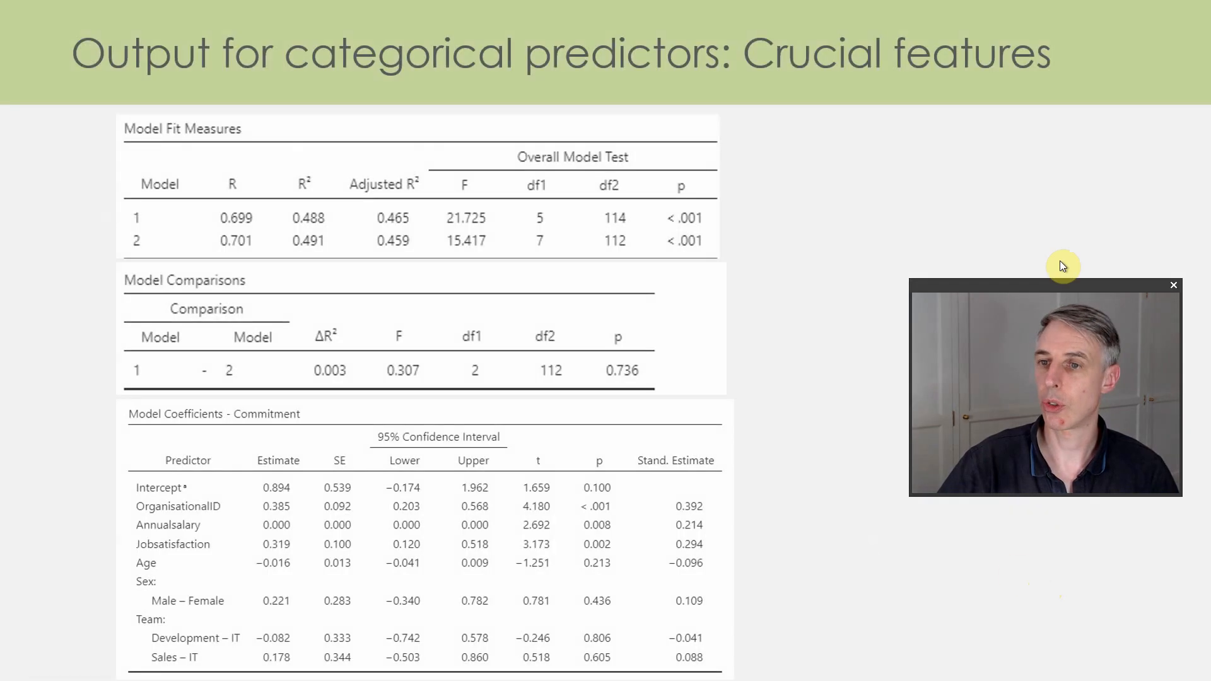
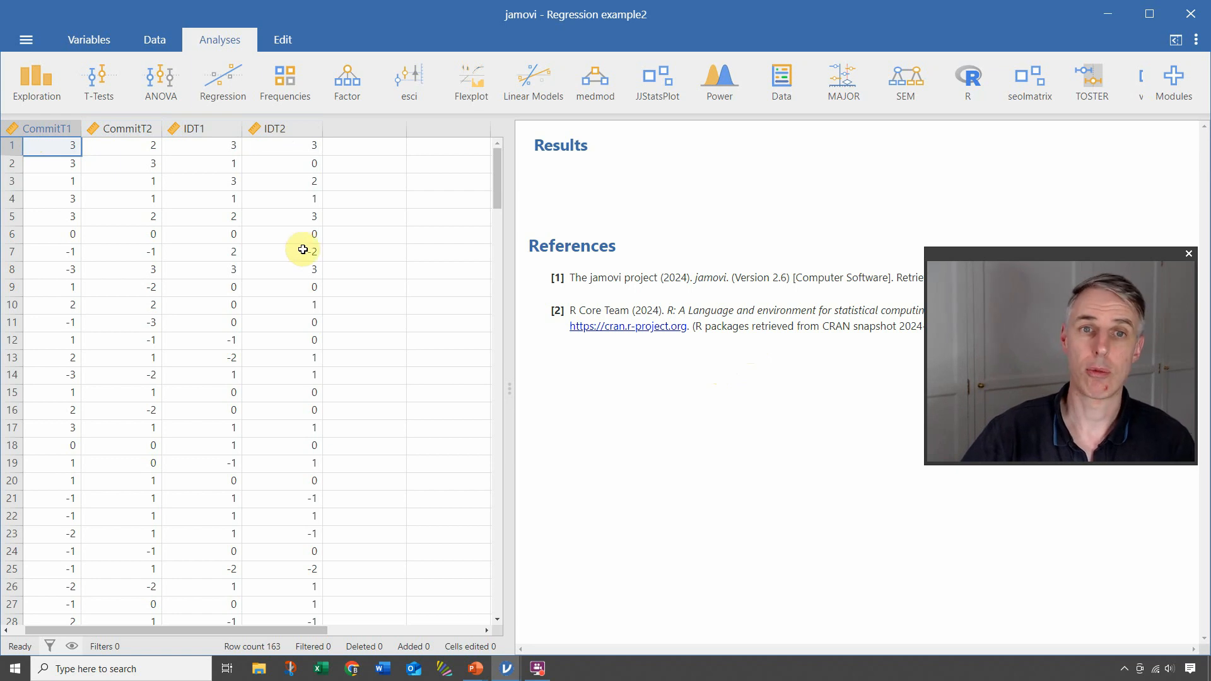
- Set up a linear regression with CommitT2 as the dependent variable and CommitT1 and IDT1 as covariates
{"action": "left_click", "coordinate": [232, 93]}
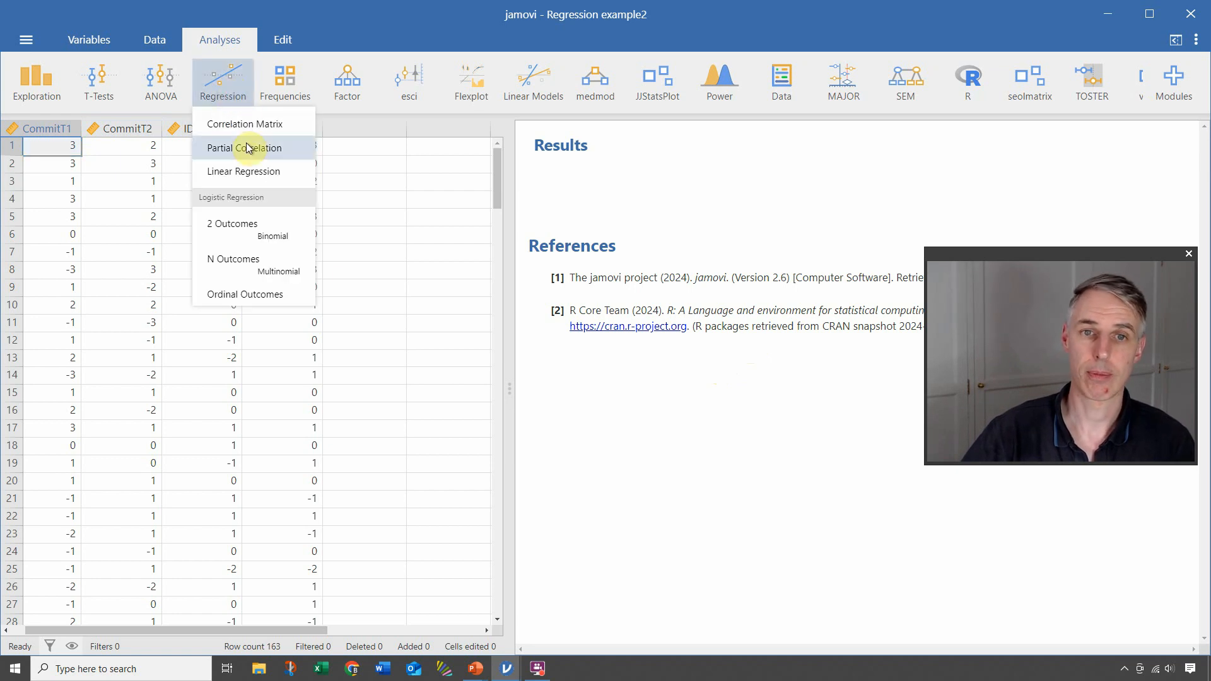
{"action": "left_click", "coordinate": [226, 173]}
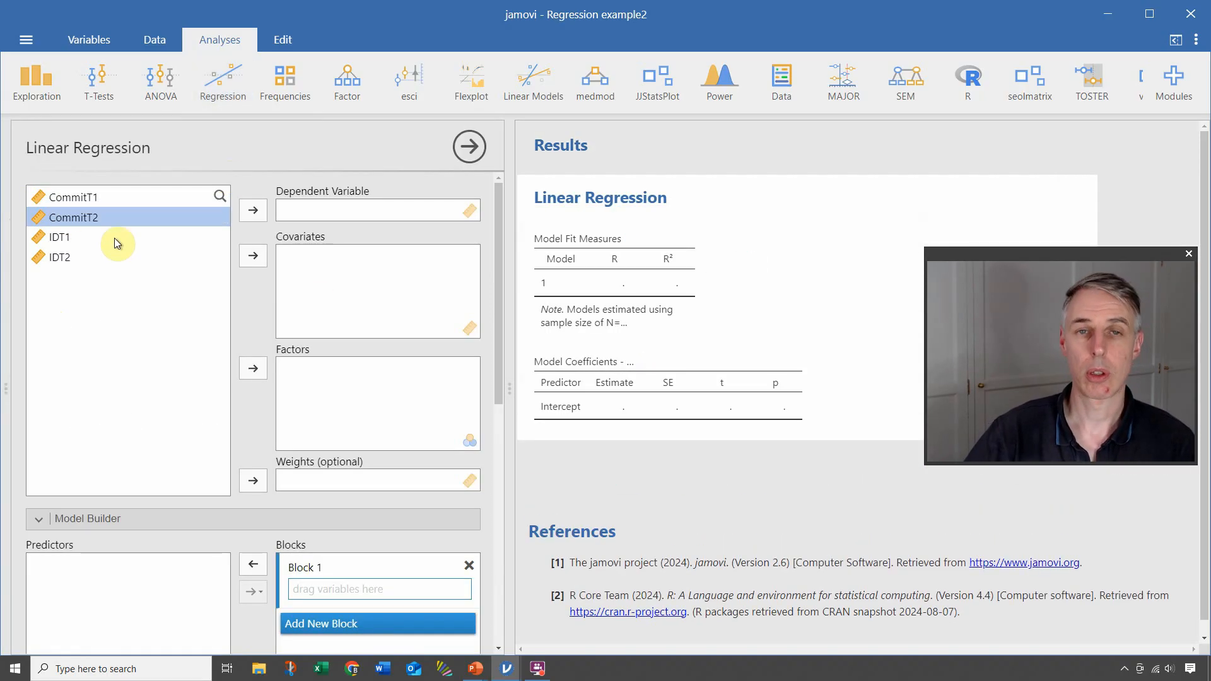
{"action": "left_click", "coordinate": [91, 199]}
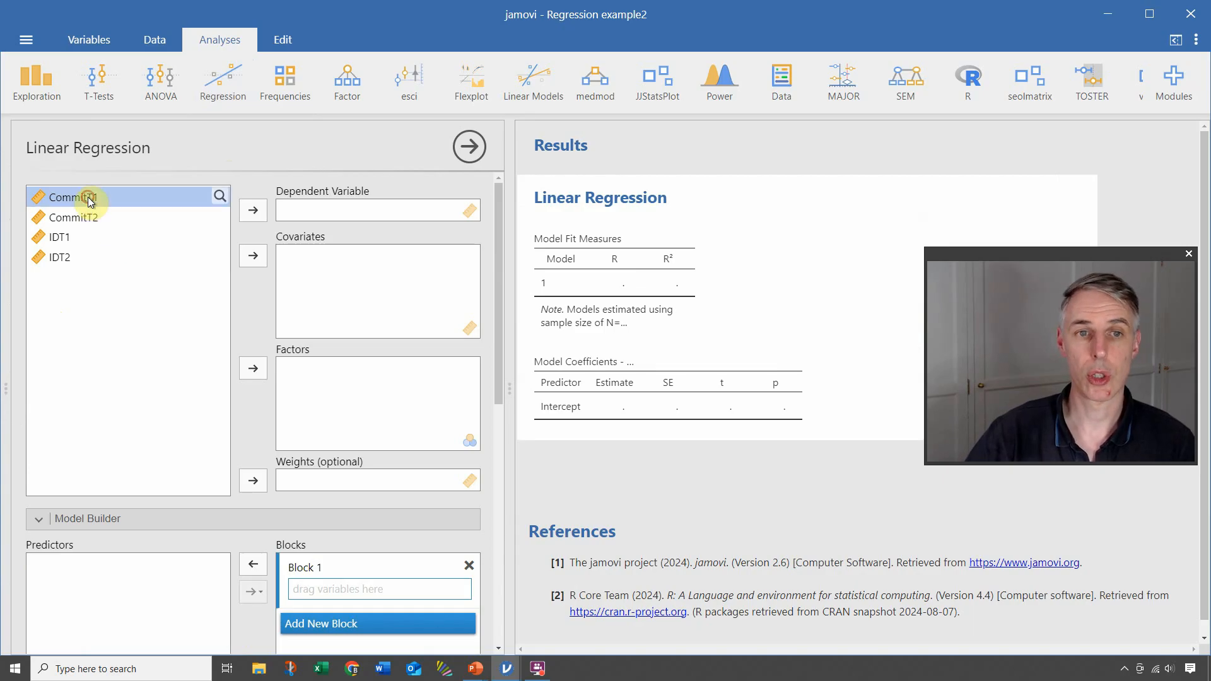
{"action": "left_click", "coordinate": [253, 256]}
{"action": "left_click", "coordinate": [114, 217]}
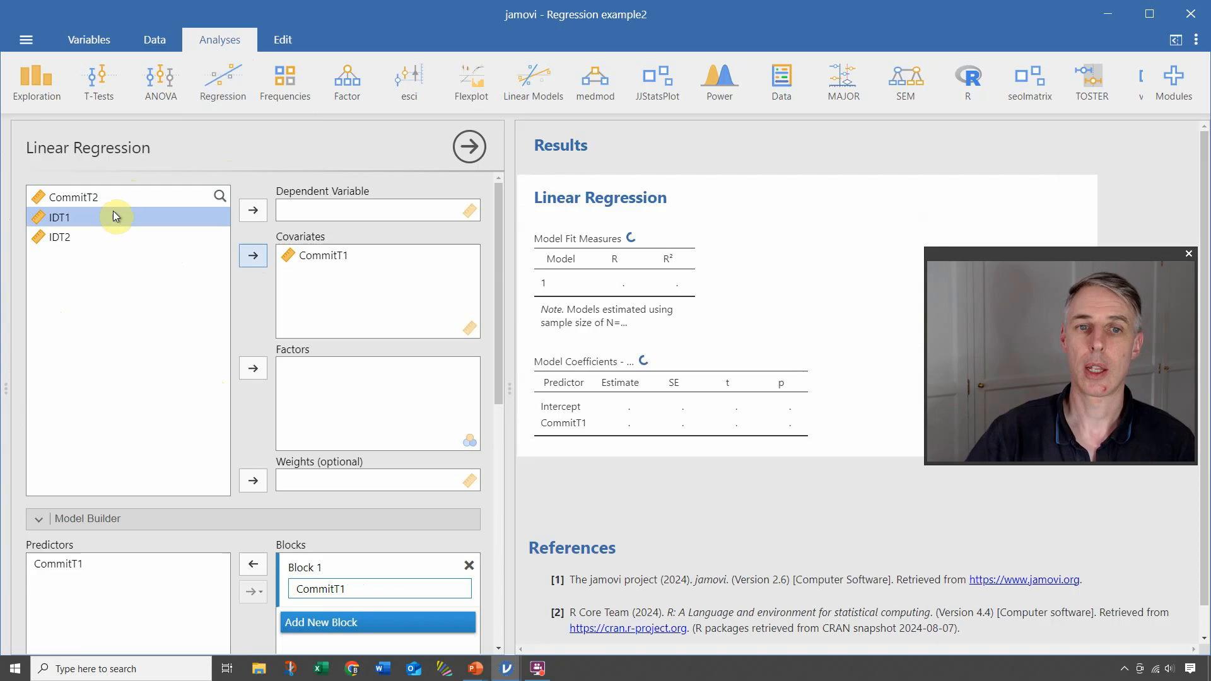
{"action": "left_click", "coordinate": [260, 259]}
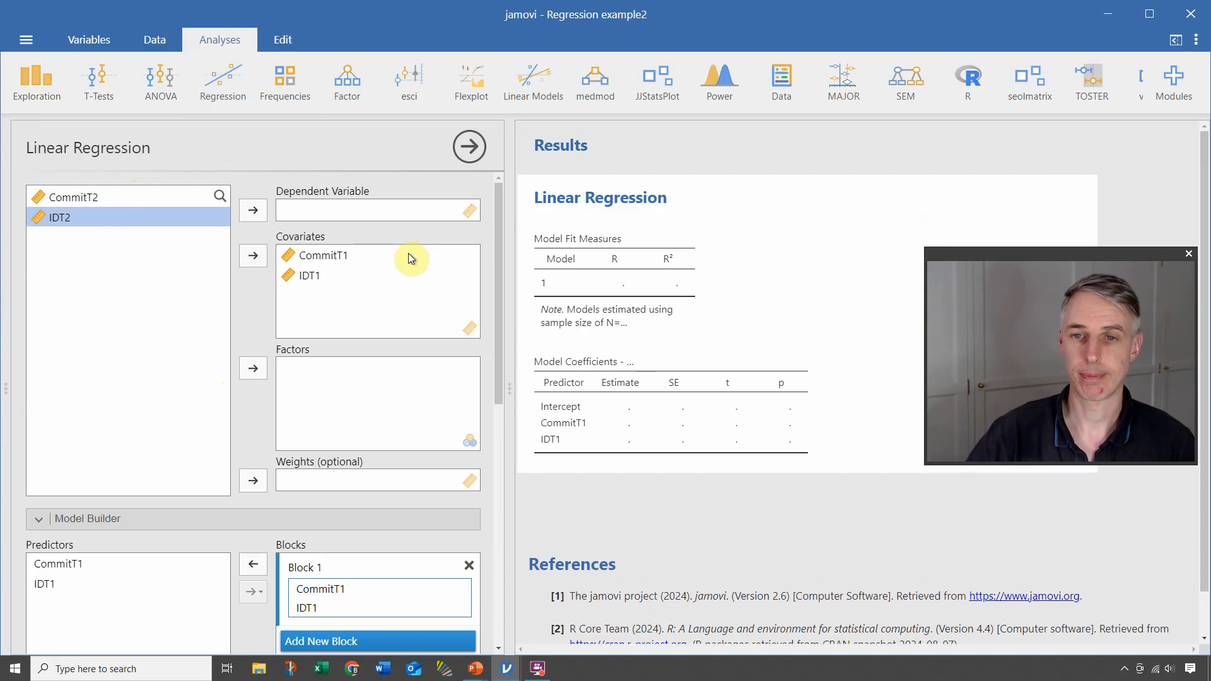
{"action": "left_click", "coordinate": [60, 200]}
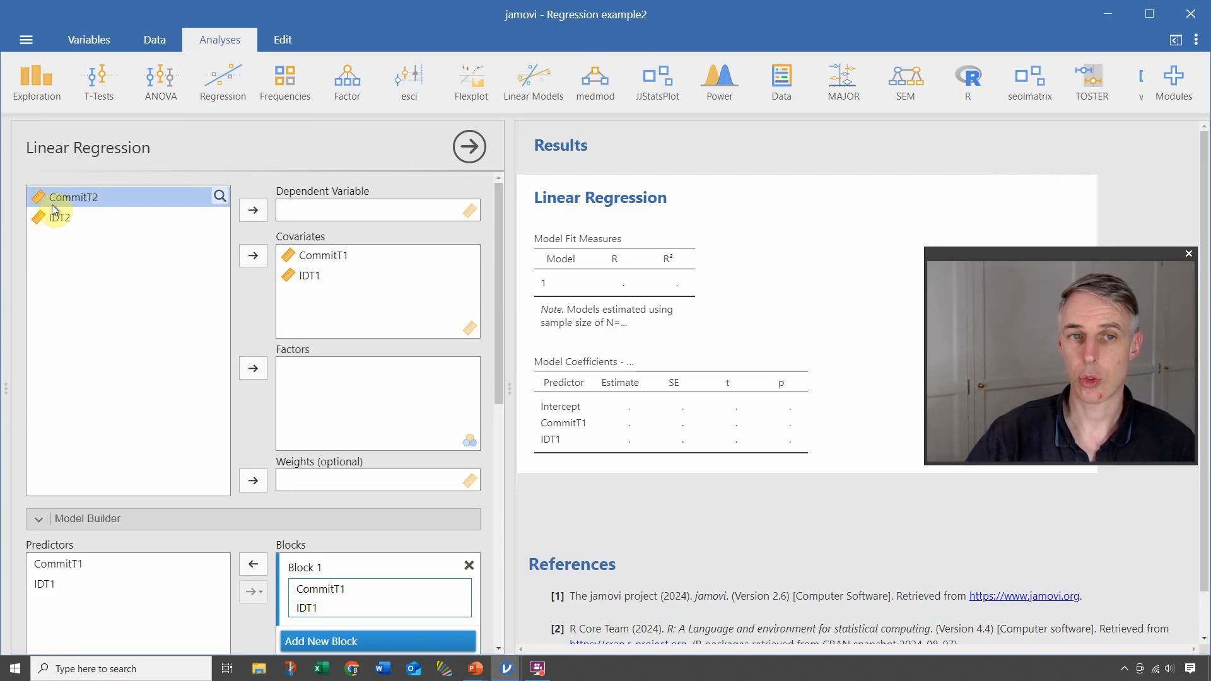
{"action": "left_click", "coordinate": [253, 210]}
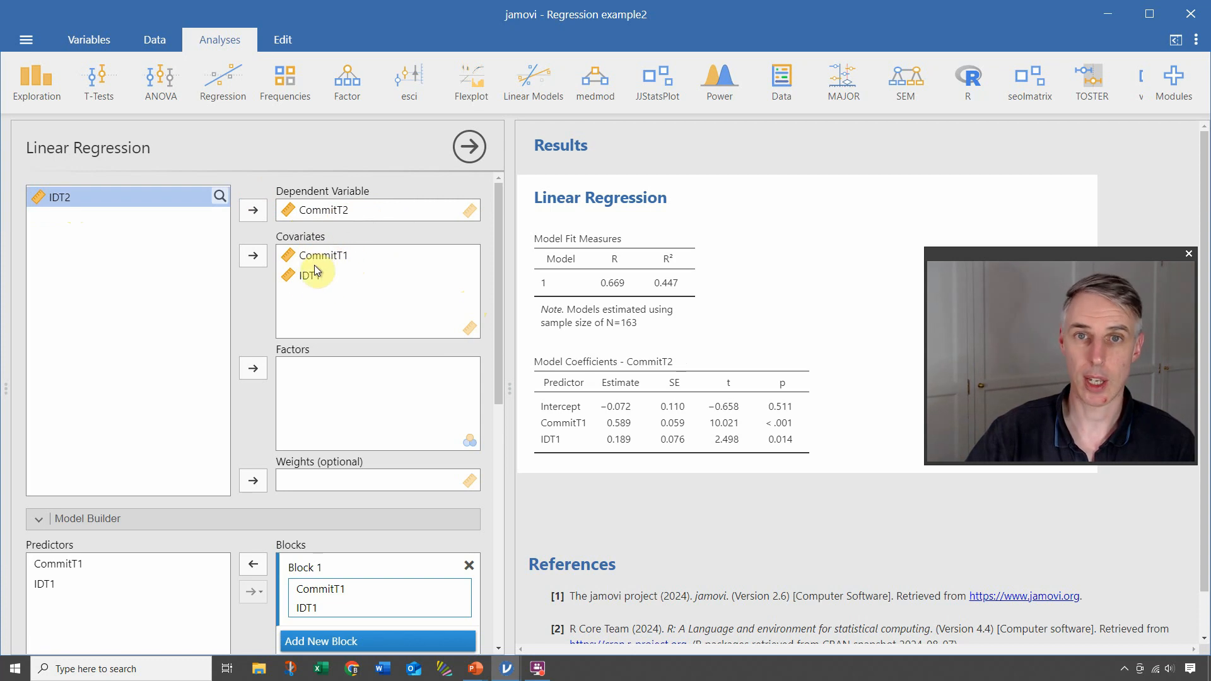
- Add Adjusted R² and the overall model F test to the regression's model fit output
{"action": "scroll", "coordinate": [391, 328], "scroll_direction": "down", "scroll_amount": 6}
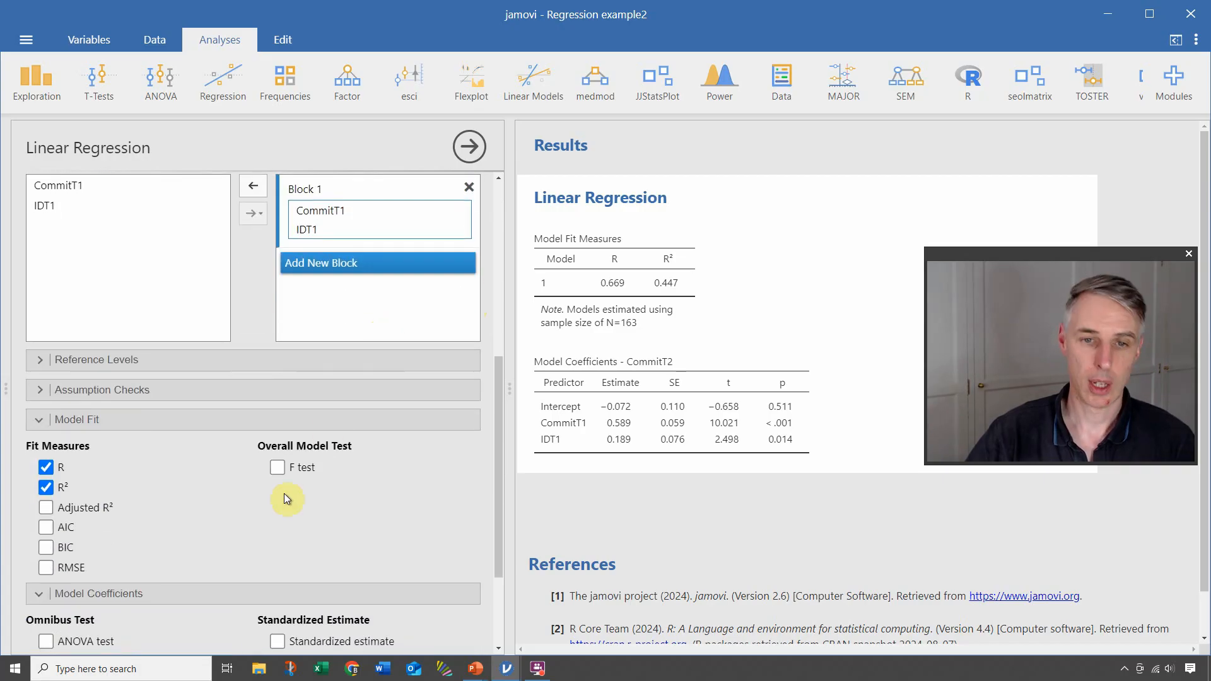
{"action": "scroll", "coordinate": [208, 473], "scroll_direction": "down", "scroll_amount": 3}
{"action": "left_click", "coordinate": [95, 364]}
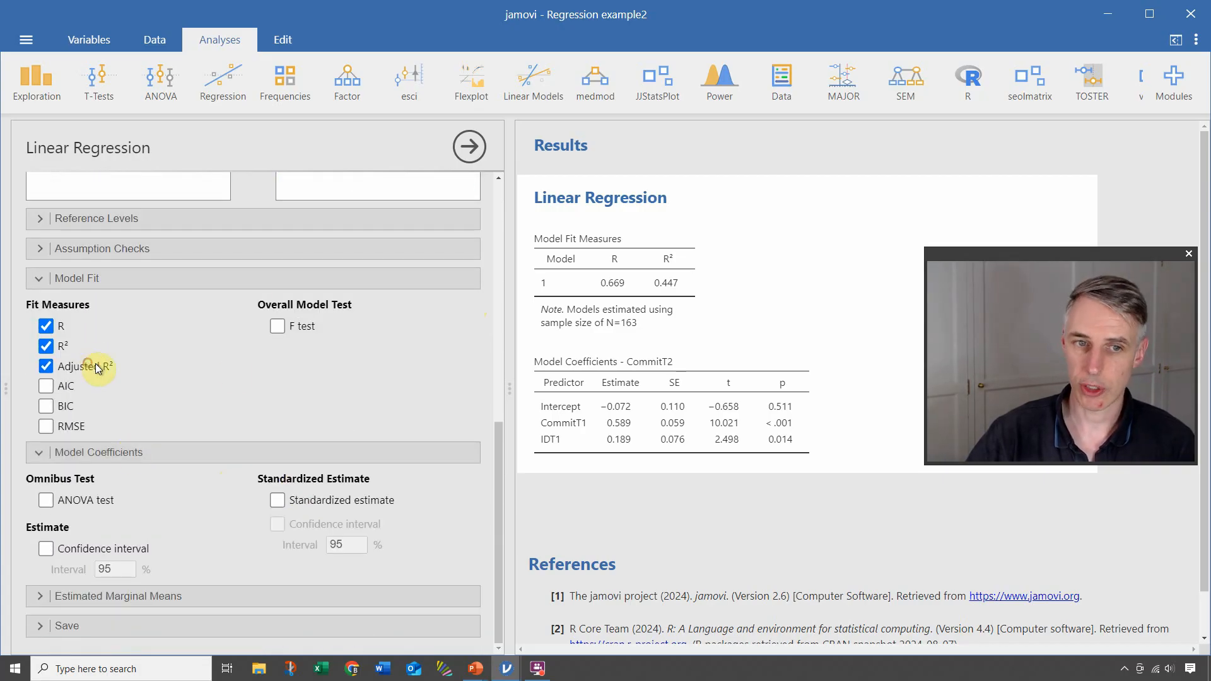
{"action": "left_click", "coordinate": [279, 326]}
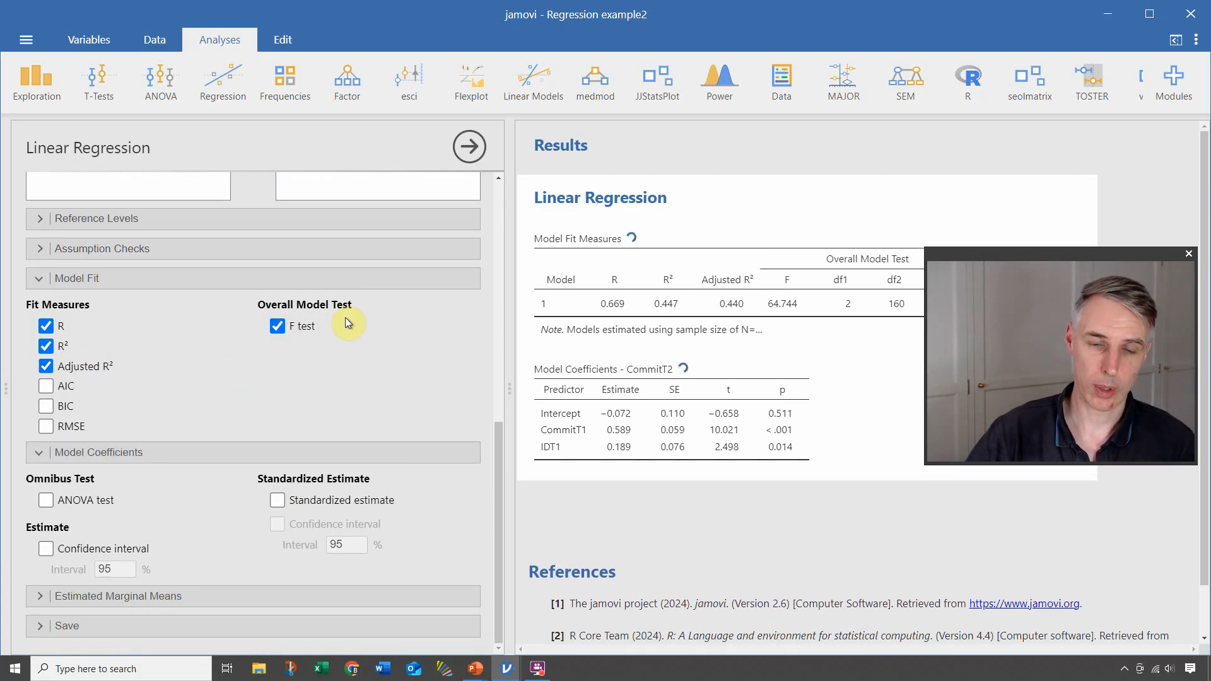
- Include 95% confidence intervals for the estimates and standardized estimates in the model coefficients table
{"action": "left_click", "coordinate": [45, 550]}
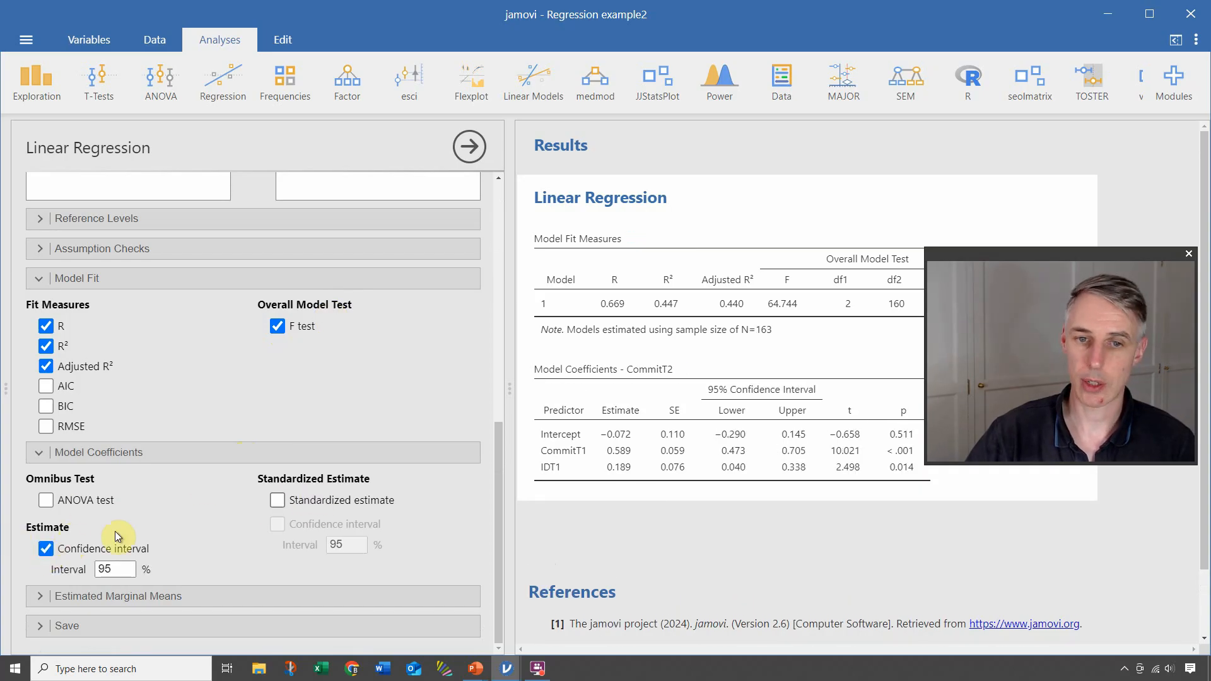
{"action": "left_click", "coordinate": [277, 500]}
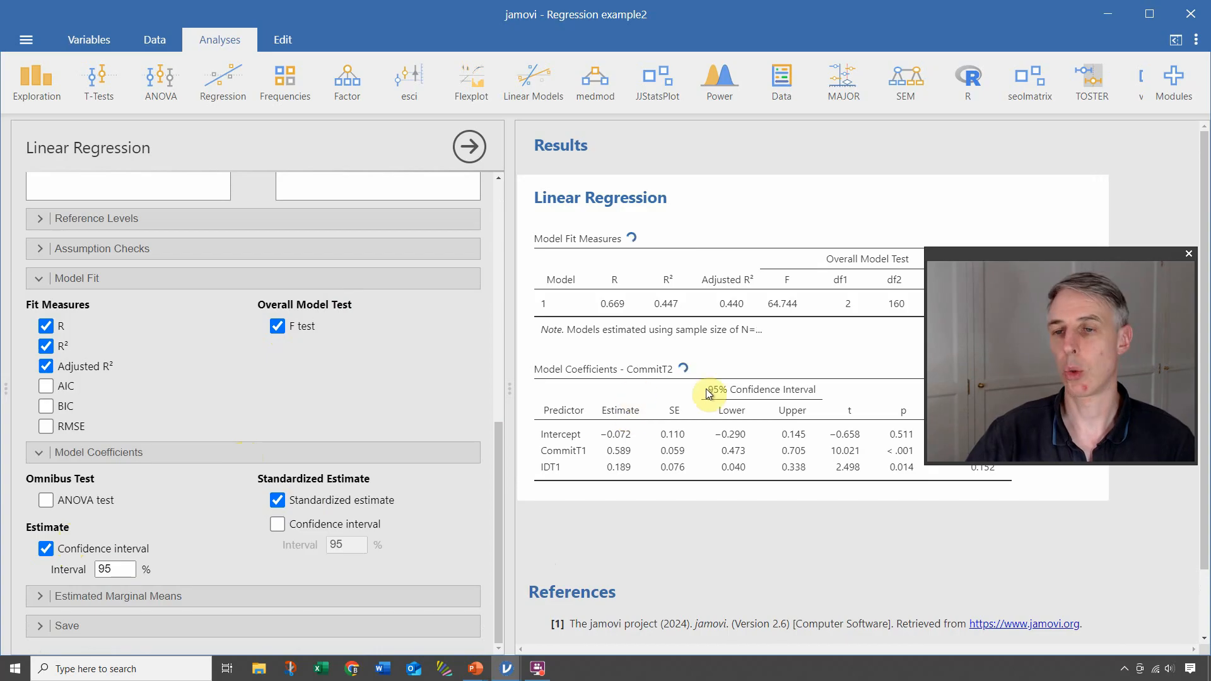
{"action": "left_click_drag", "start_coordinate": [1055, 255], "coordinate": [1046, 165]}
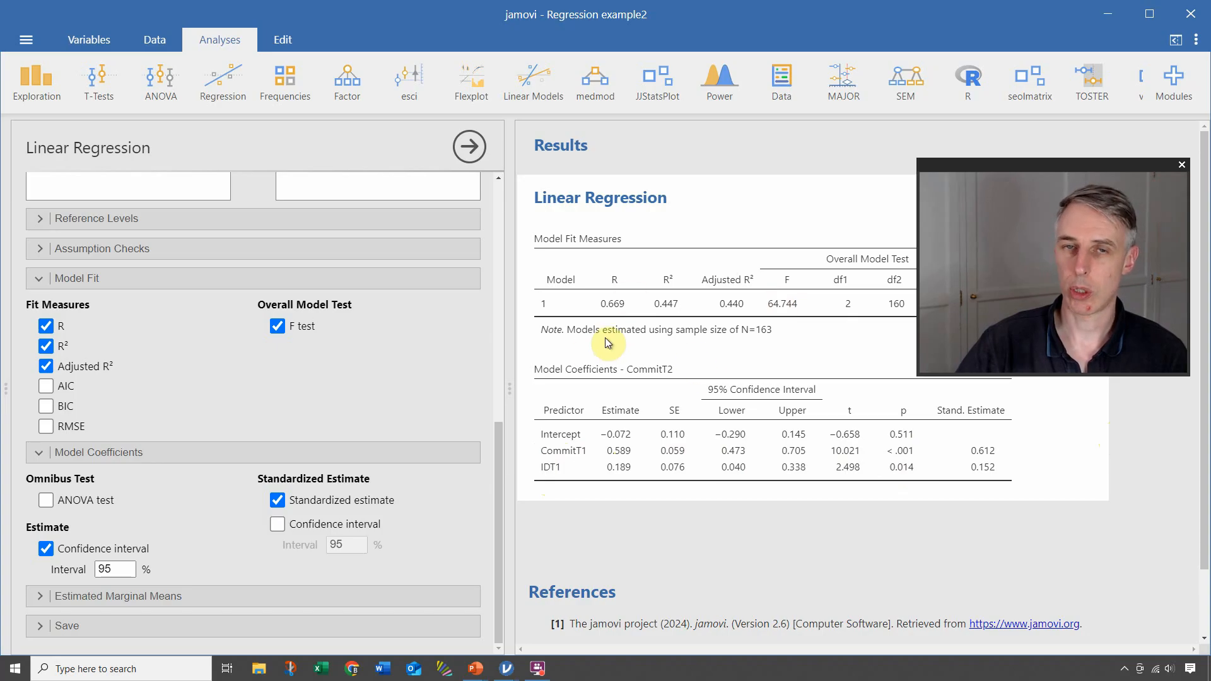
- Duplicate the whole CommitT2 linear regression analysis in the results
{"action": "right_click", "coordinate": [547, 345]}
{"action": "left_click", "coordinate": [542, 352]}
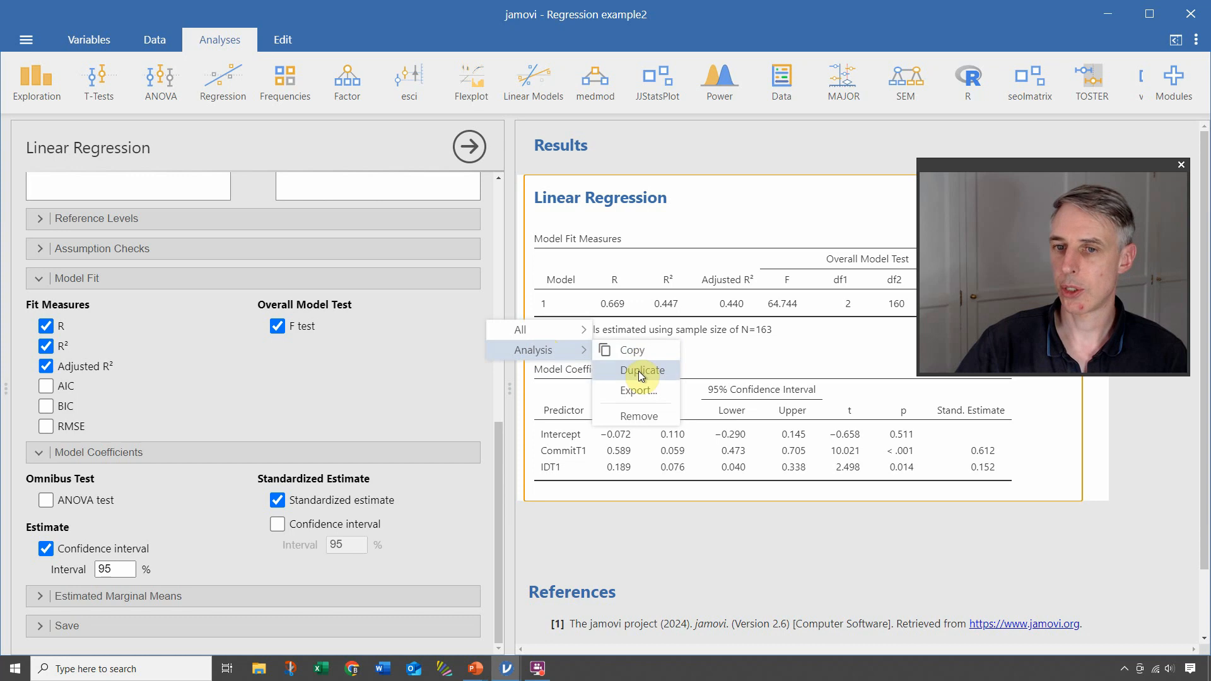
{"action": "right_click", "coordinate": [614, 283]}
{"action": "right_click", "coordinate": [549, 358]}
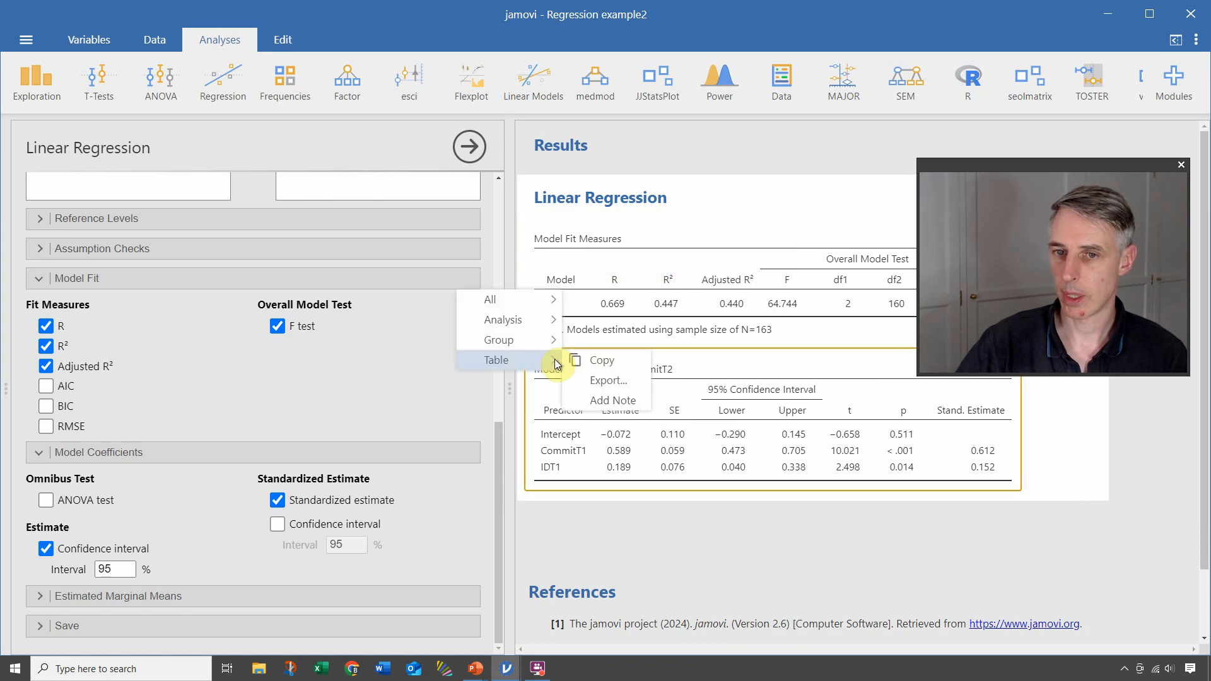
{"action": "mouse_move", "coordinate": [529, 319]}
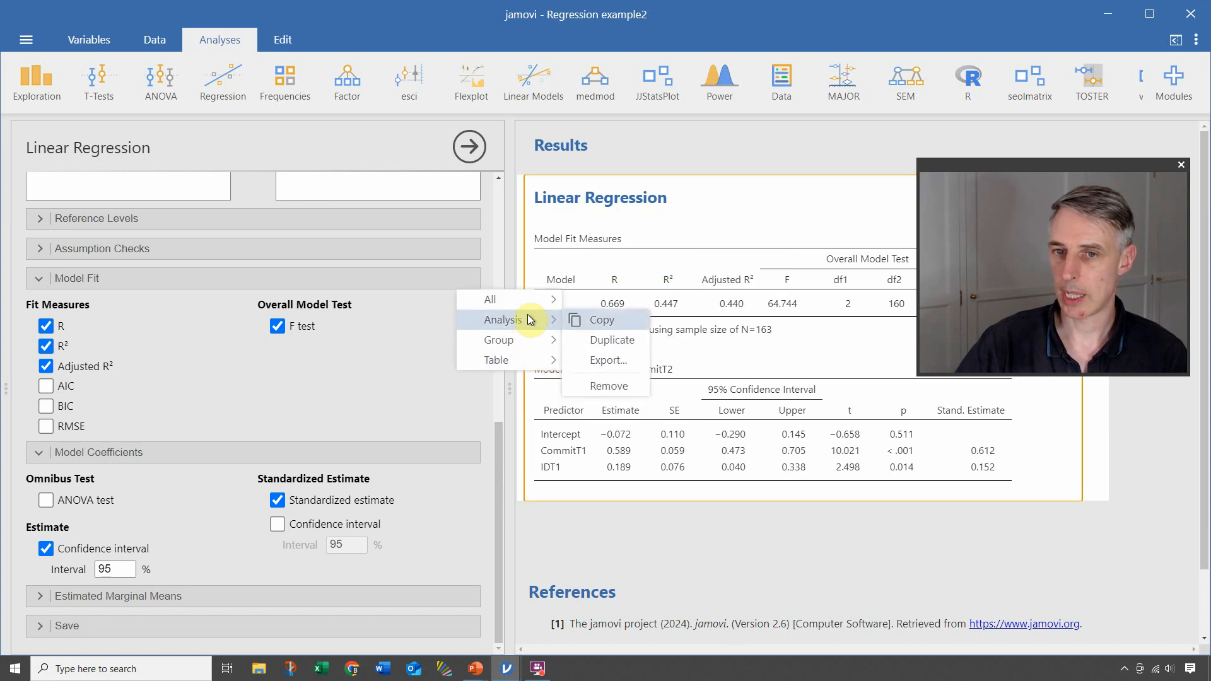
{"action": "left_click", "coordinate": [611, 340]}
- Replace CommitT2 with IDT2 as the dependent variable in the duplicated regression
{"action": "scroll", "coordinate": [354, 186], "scroll_direction": "up", "scroll_amount": 10}
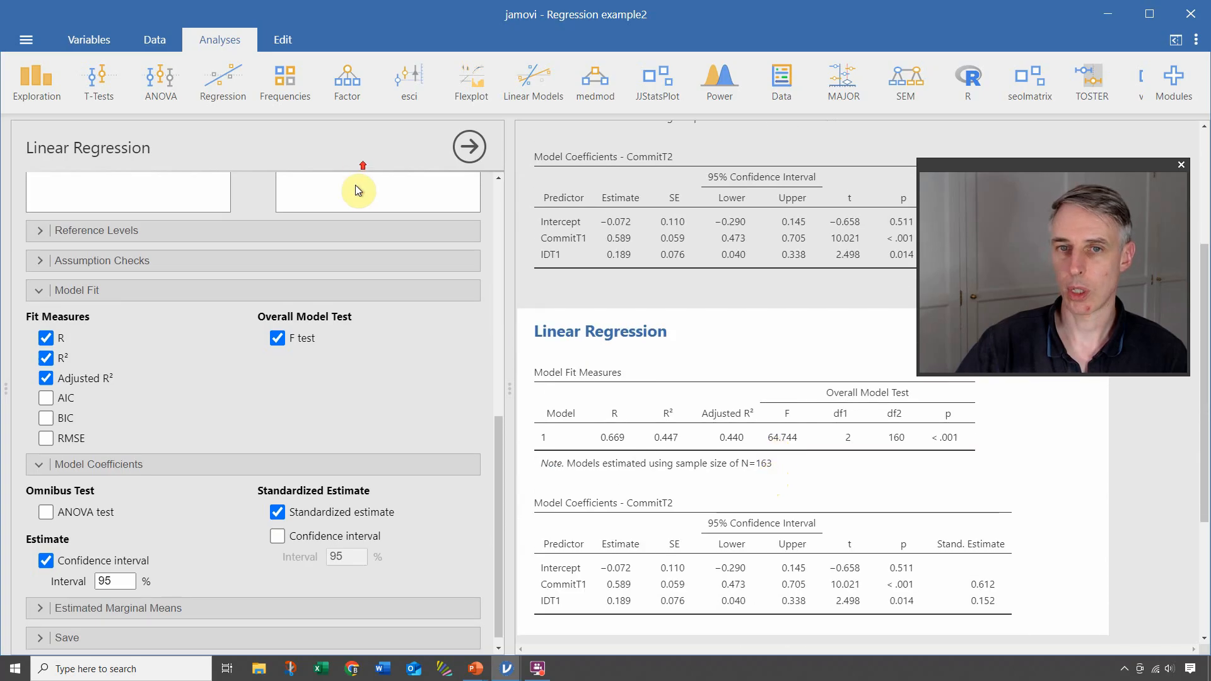
{"action": "left_click", "coordinate": [353, 210]}
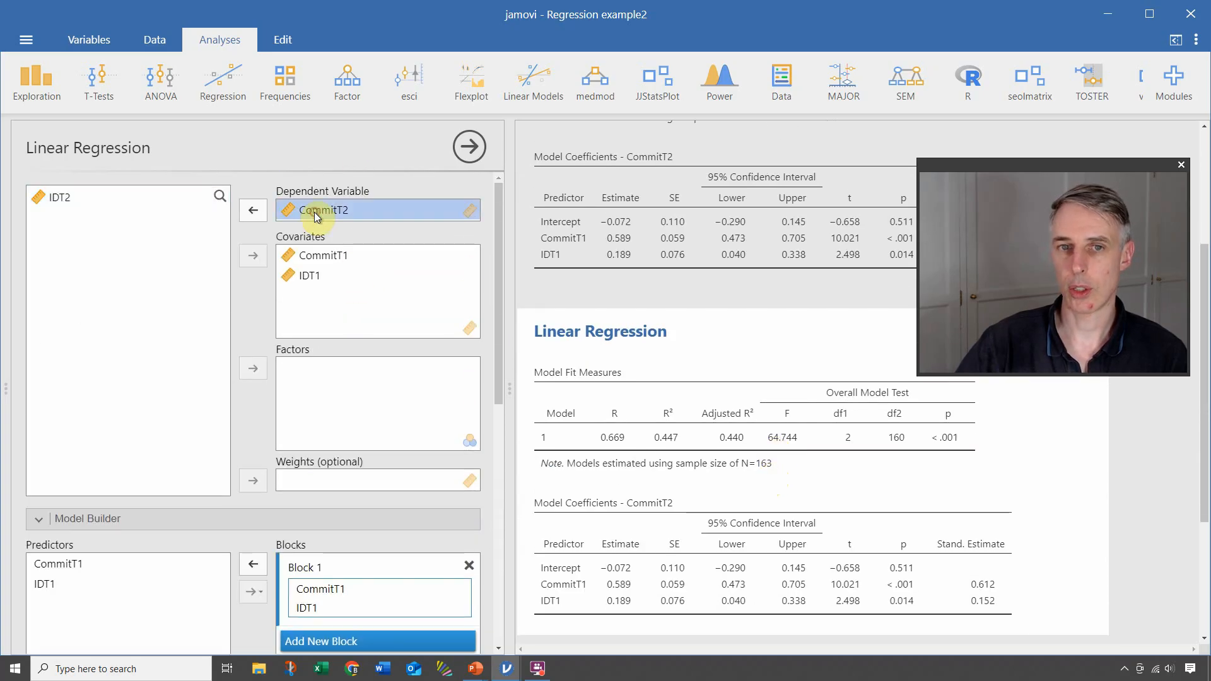
{"action": "left_click", "coordinate": [253, 212]}
{"action": "left_click", "coordinate": [60, 217]}
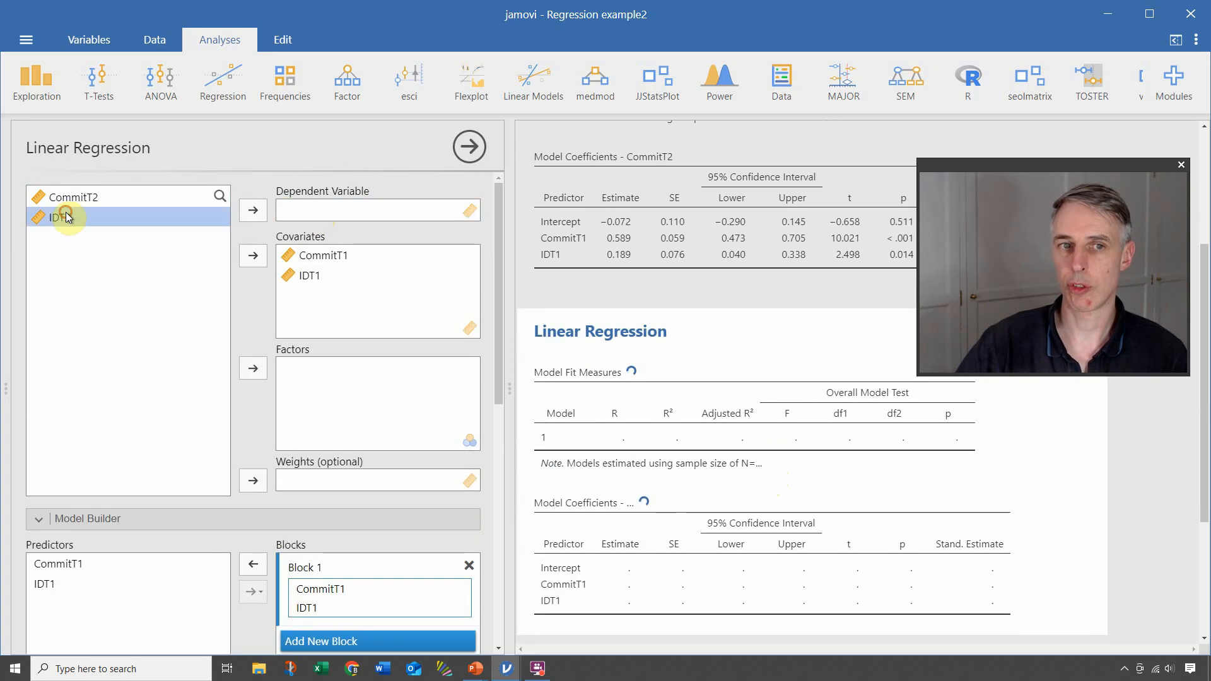
{"action": "left_click", "coordinate": [256, 215]}
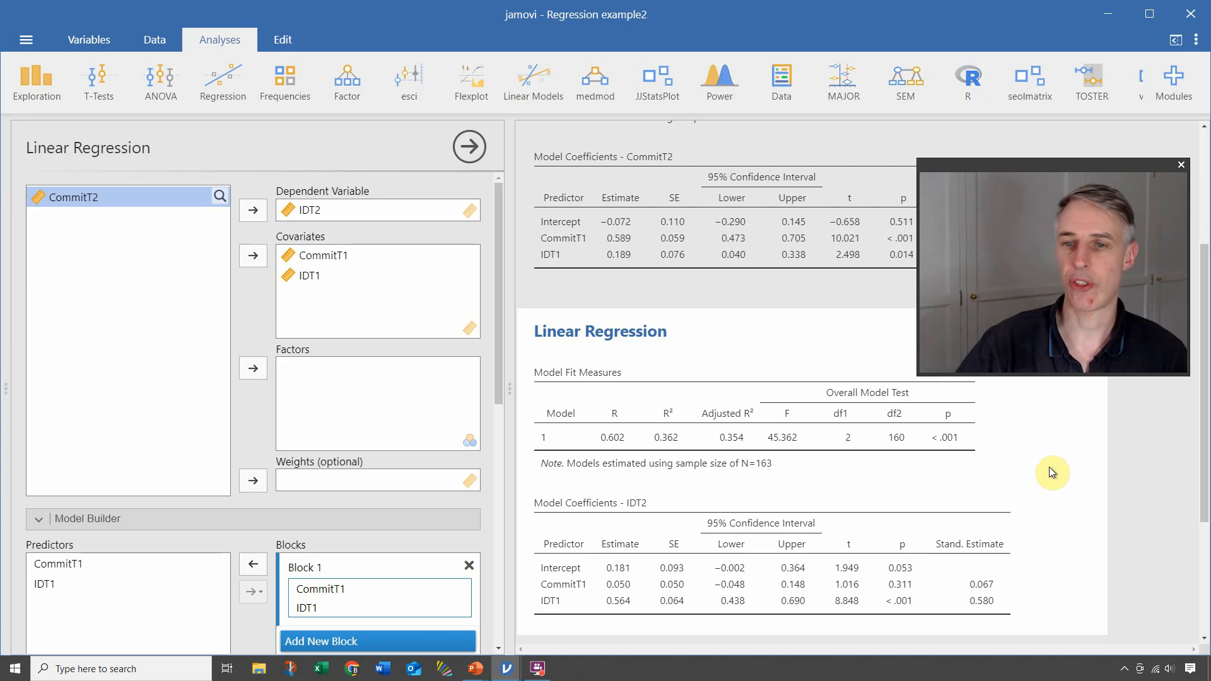
- Compare the coefficients and standardized estimates of the CommitT2 and IDT2 regressions, and switch to the open PowerPoint slide show
{"action": "scroll", "coordinate": [1050, 448], "scroll_direction": "down", "scroll_amount": 2}
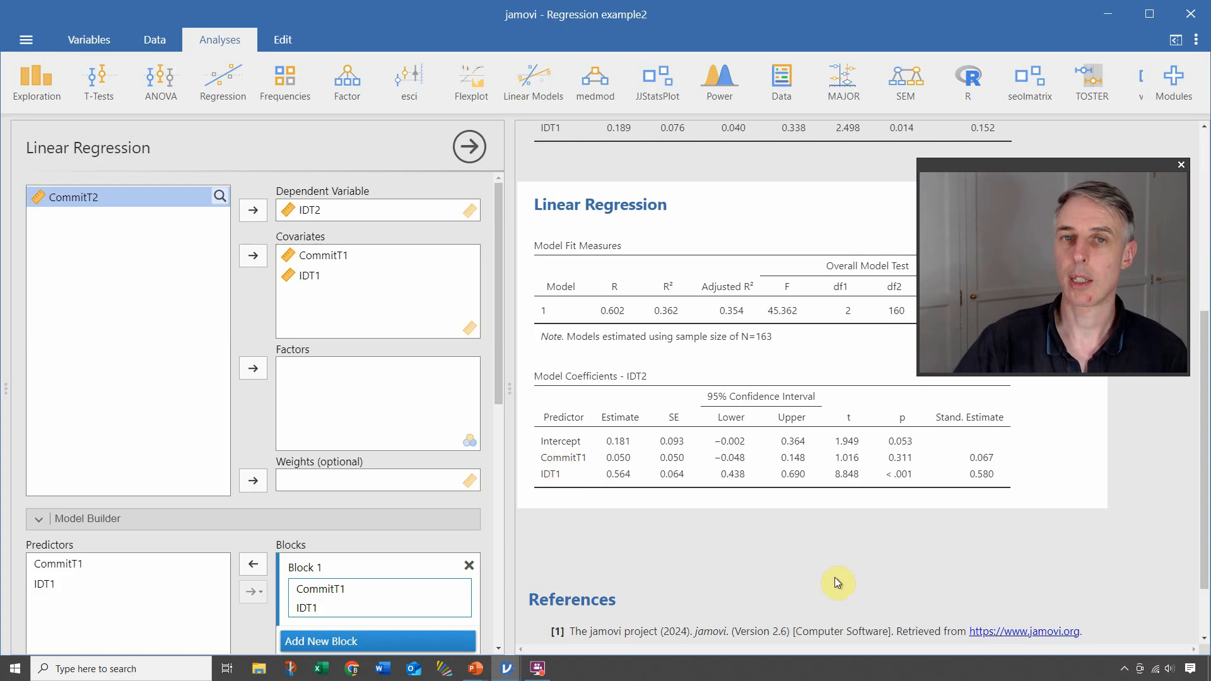
{"action": "scroll", "coordinate": [1047, 508], "scroll_direction": "up", "scroll_amount": 2}
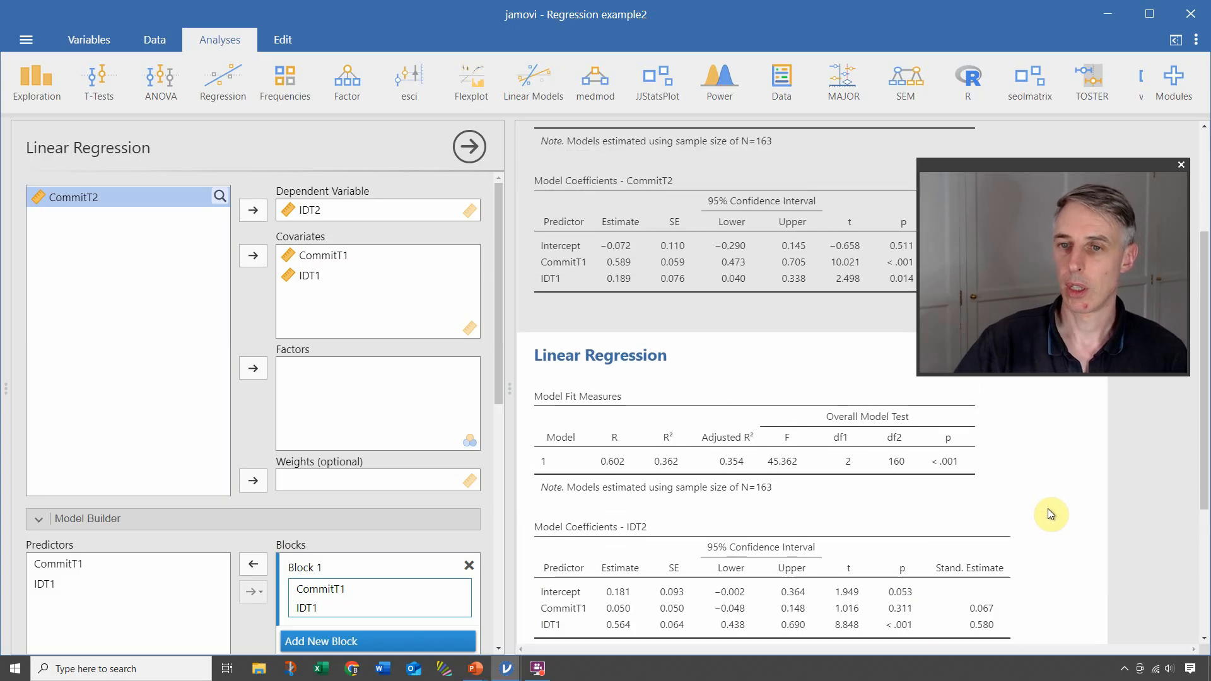
{"action": "scroll", "coordinate": [1046, 508], "scroll_direction": "up", "scroll_amount": 3}
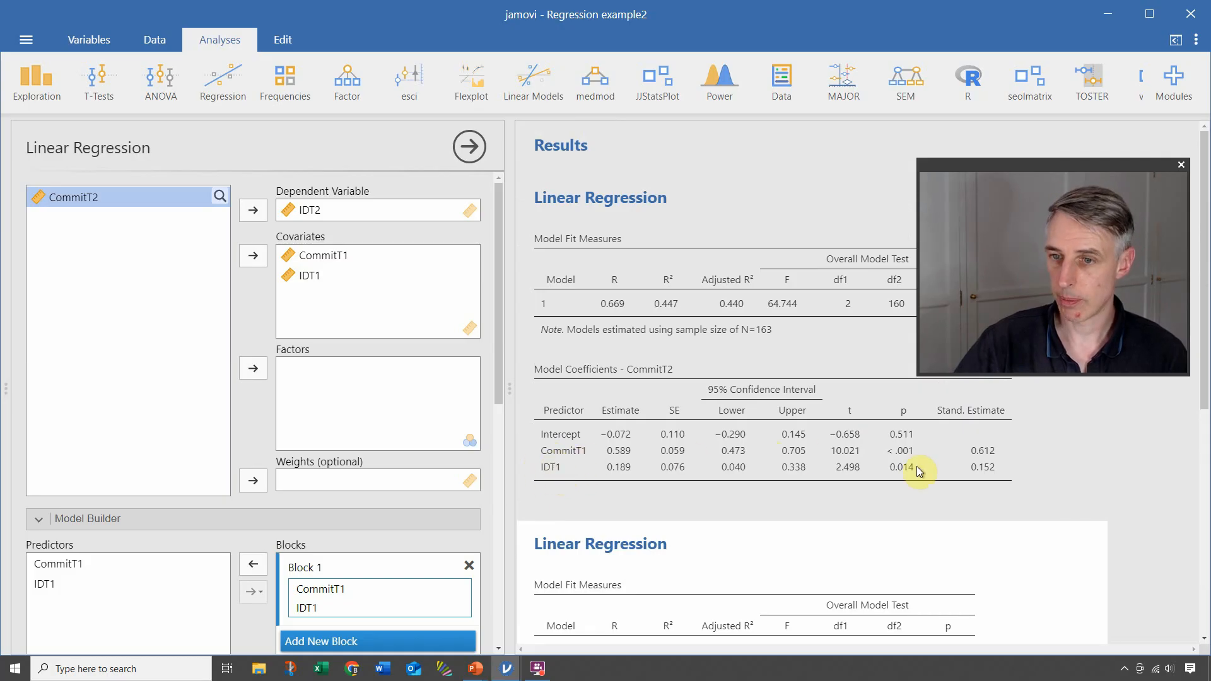
{"action": "scroll", "coordinate": [995, 521], "scroll_direction": "down", "scroll_amount": 5}
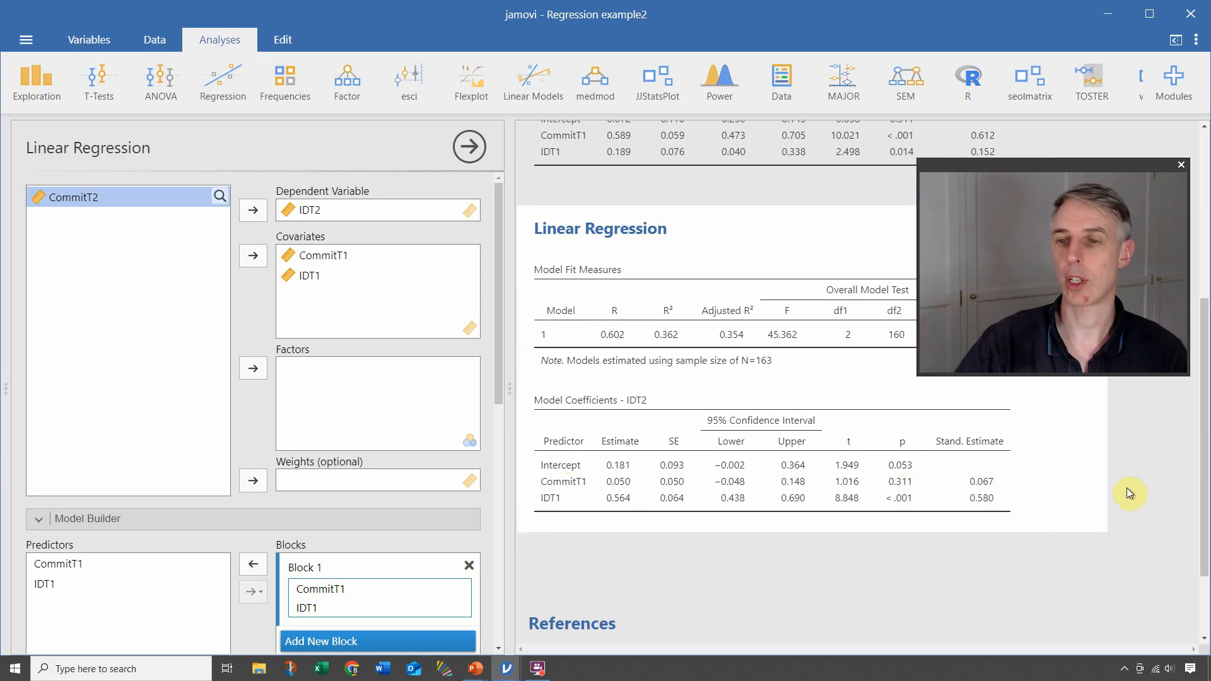
{"action": "mouse_move", "coordinate": [477, 673]}
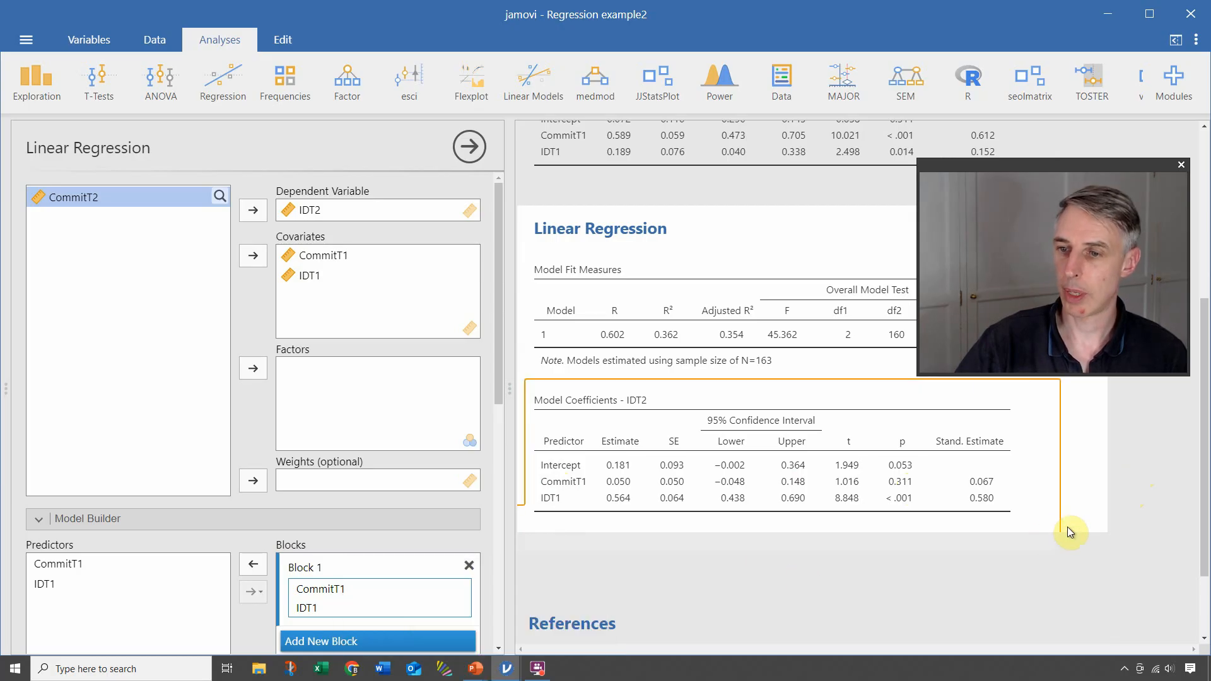
{"action": "left_click", "coordinate": [1158, 503]}
{"action": "scroll", "coordinate": [788, 464], "scroll_direction": "up", "scroll_amount": 1}
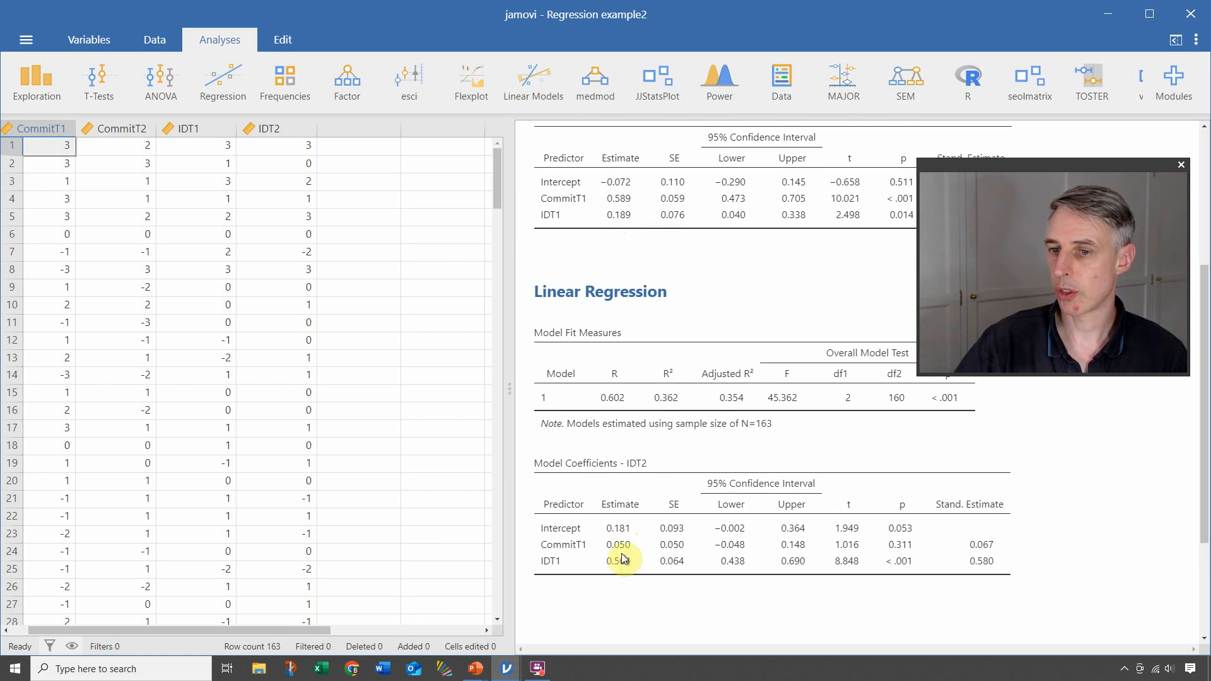
{"action": "scroll", "coordinate": [845, 284], "scroll_direction": "up", "scroll_amount": 2}
{"action": "scroll", "coordinate": [841, 312], "scroll_direction": "up", "scroll_amount": 2}
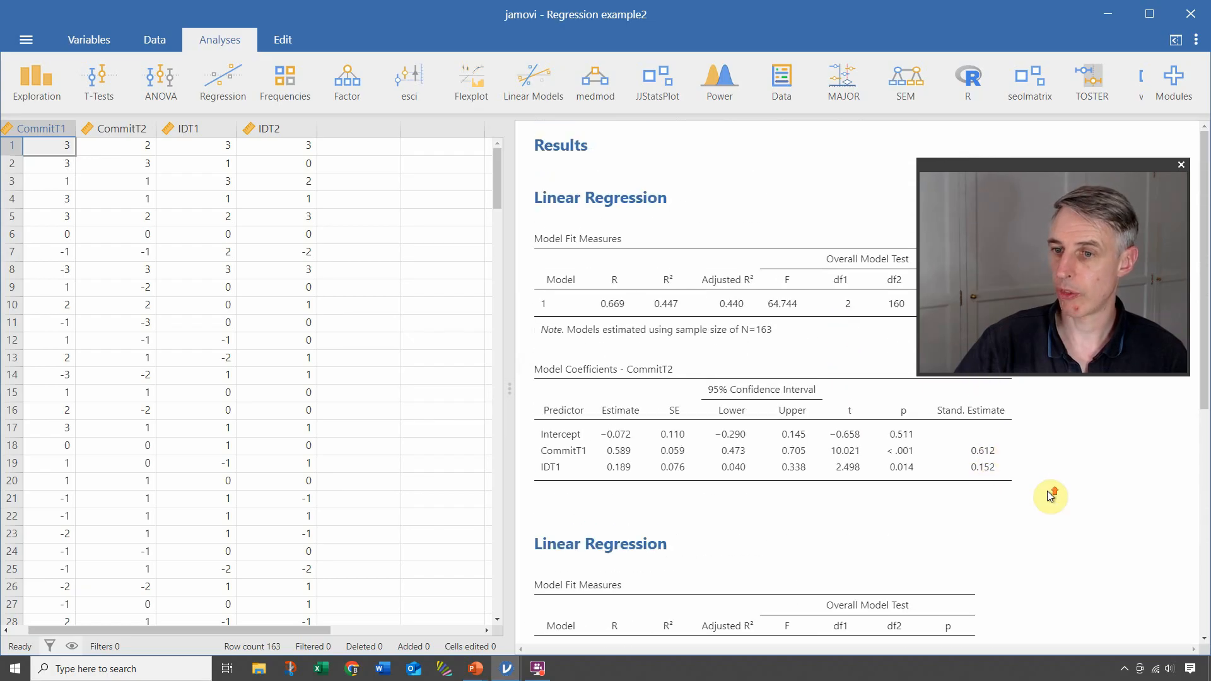
{"action": "scroll", "coordinate": [1049, 493], "scroll_direction": "down", "scroll_amount": 5}
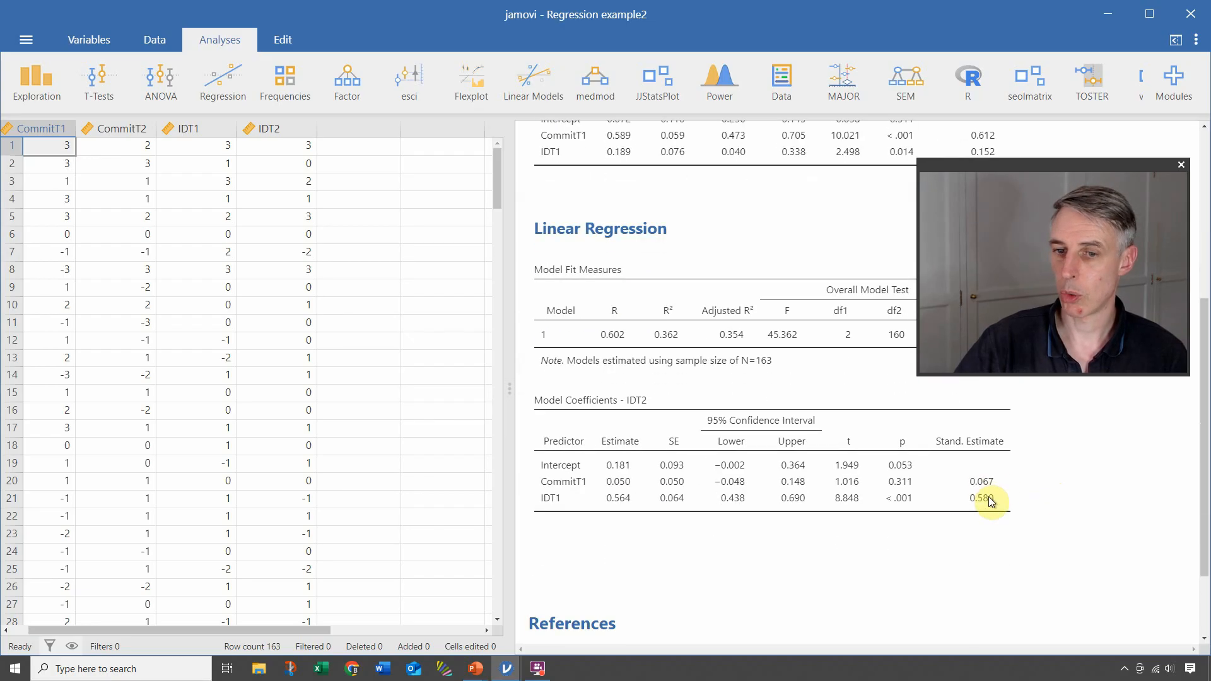
{"action": "mouse_move", "coordinate": [475, 674]}
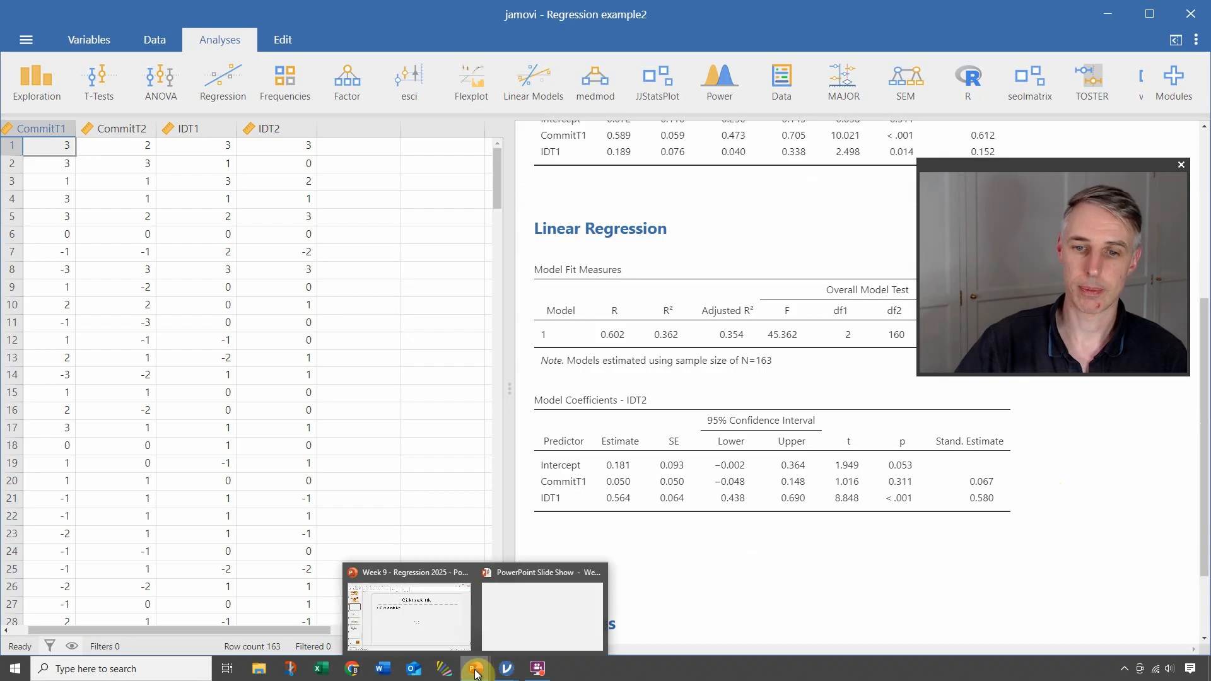
{"action": "left_click", "coordinate": [527, 618]}
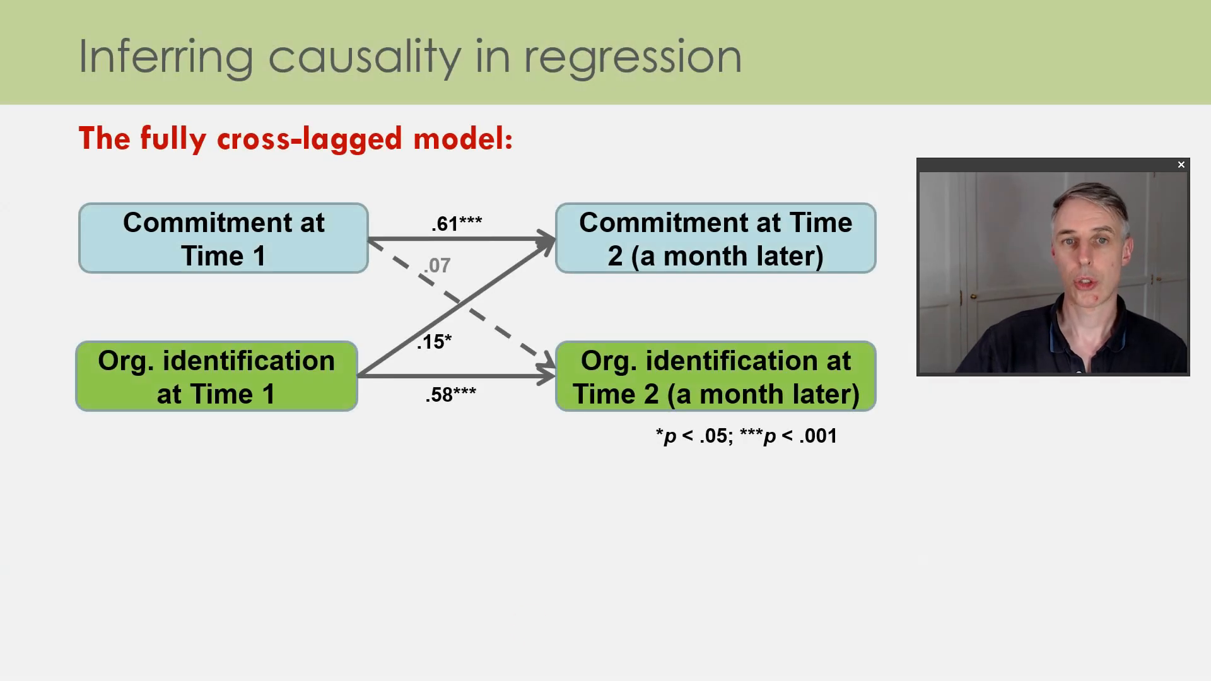